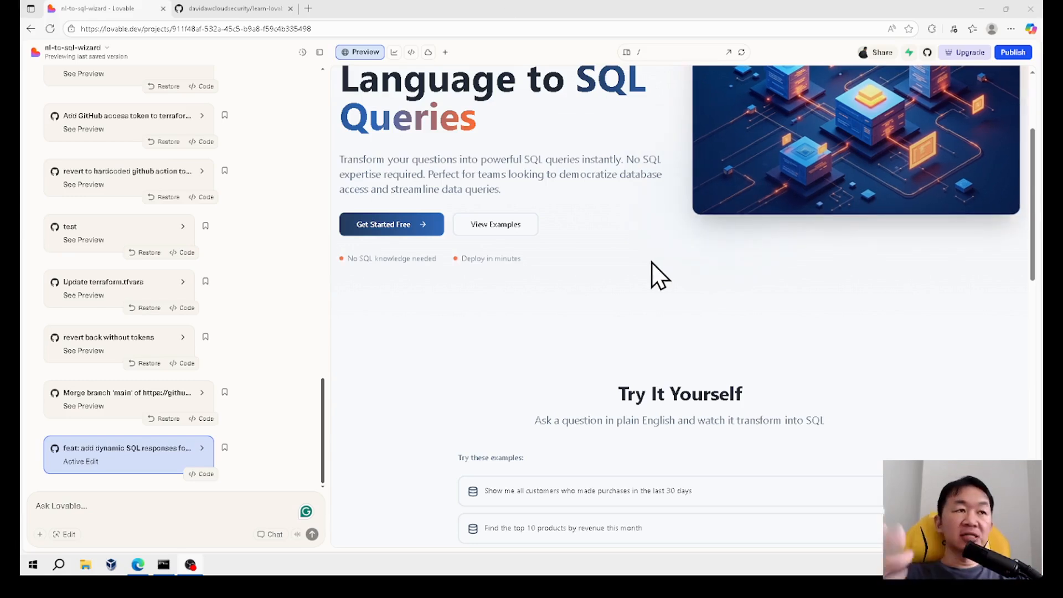
# Review the landing page preview and check the project's GitHub connection details
pyautogui.scroll(2, 630, 275)
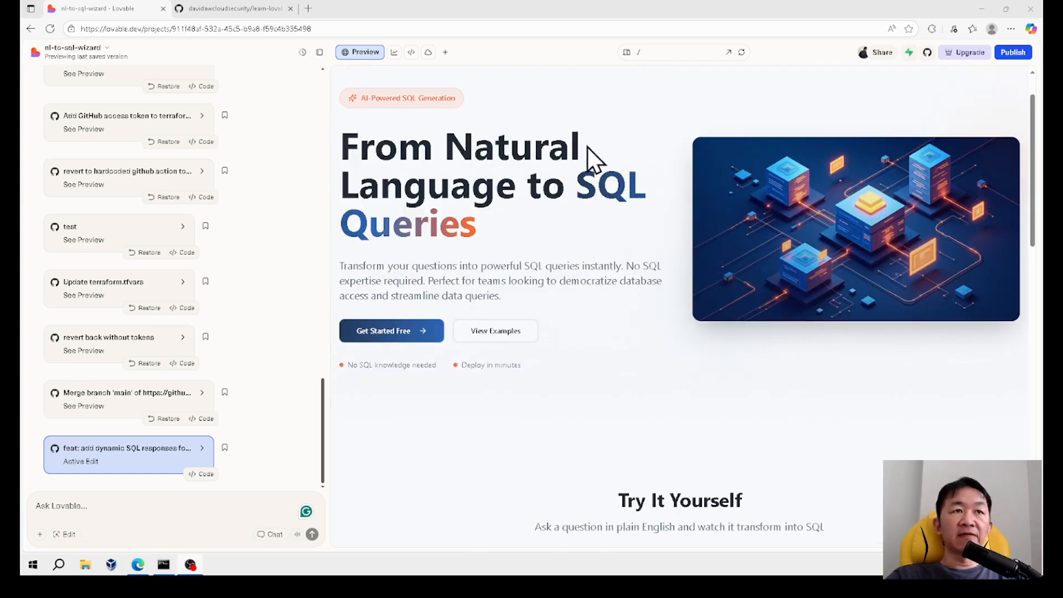
pyautogui.scroll(-4, 599, 194)
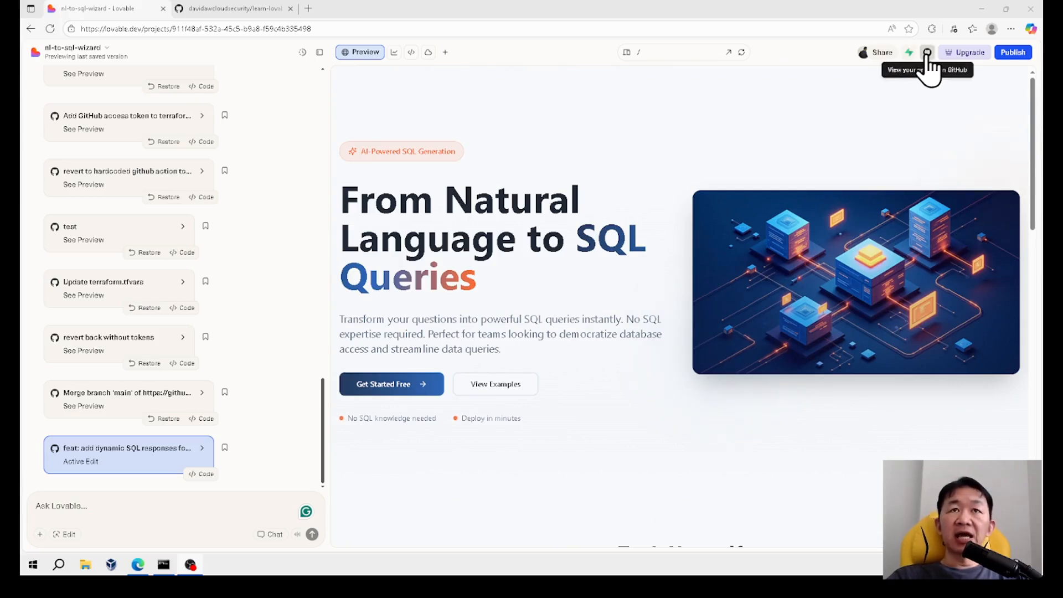
pyautogui.click(927, 53)
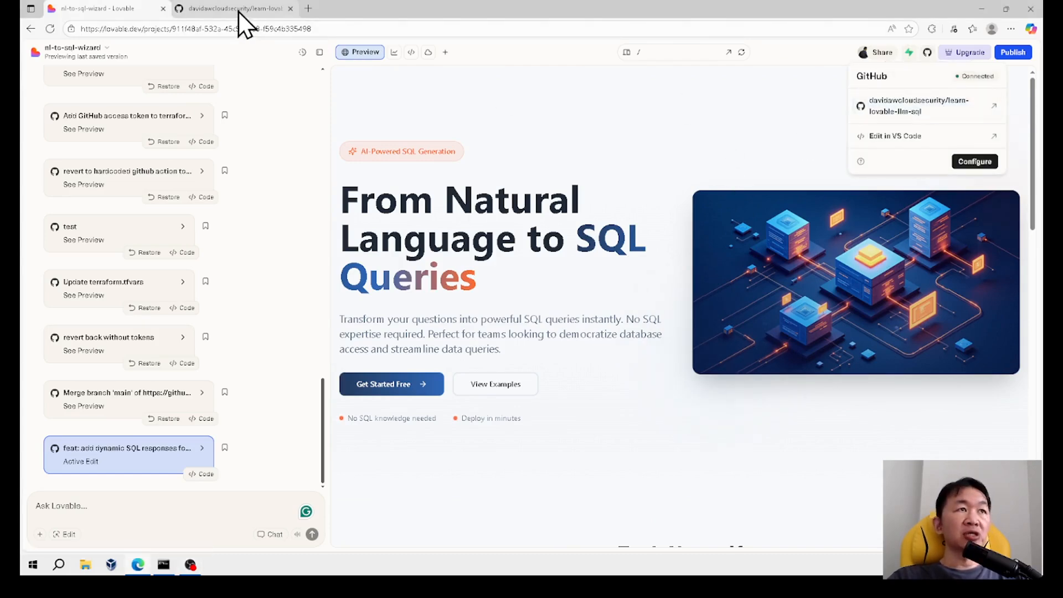
pyautogui.click(658, 152)
# Look through the nl-to-sql-wizard project's edit history
pyautogui.scroll(15, 237, 303)
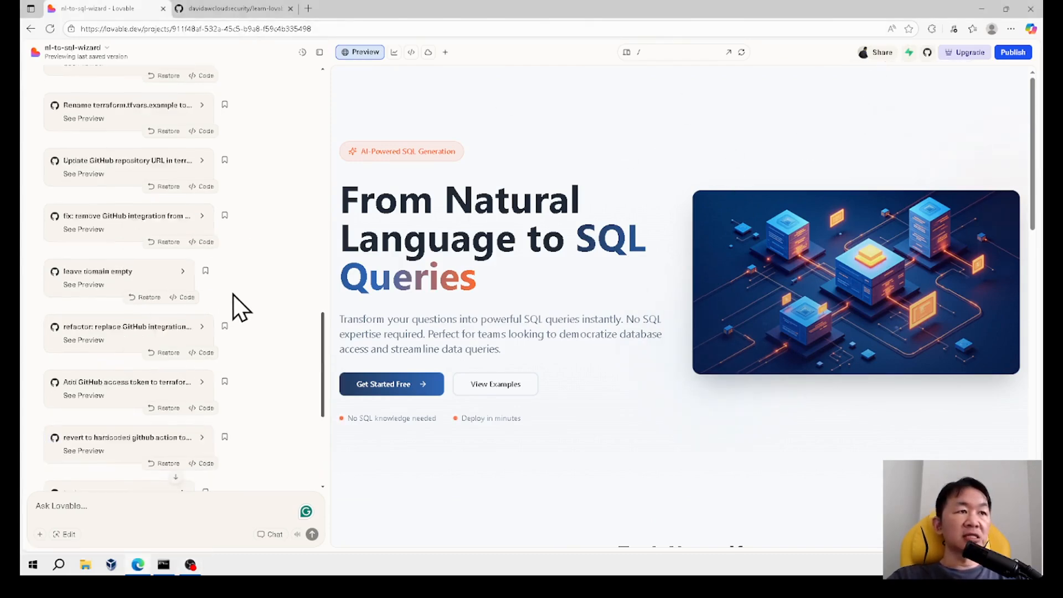
pyautogui.scroll(-5, 238, 305)
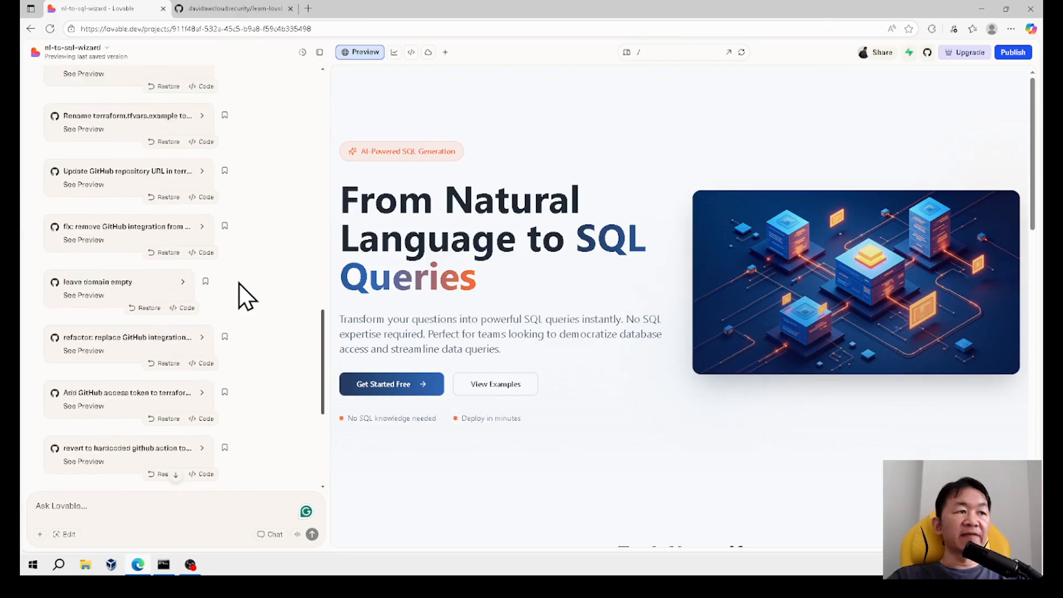
pyautogui.scroll(-5, 599, 319)
# Run the example question "Show me all customers who made purchases in the last 30 days" in the app preview
pyautogui.scroll(-10, 681, 268)
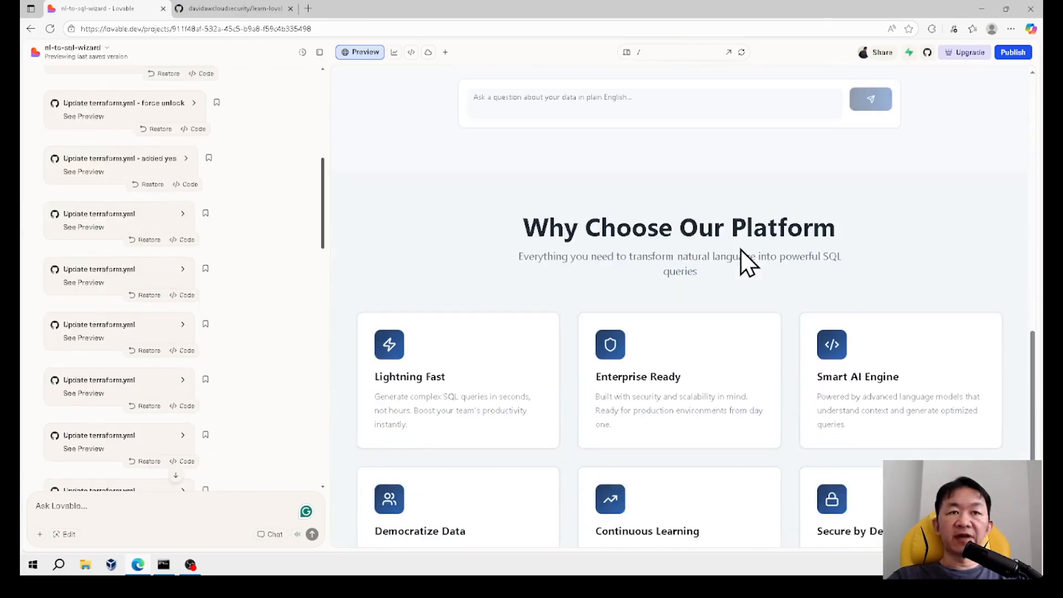
pyautogui.scroll(10, 648, 417)
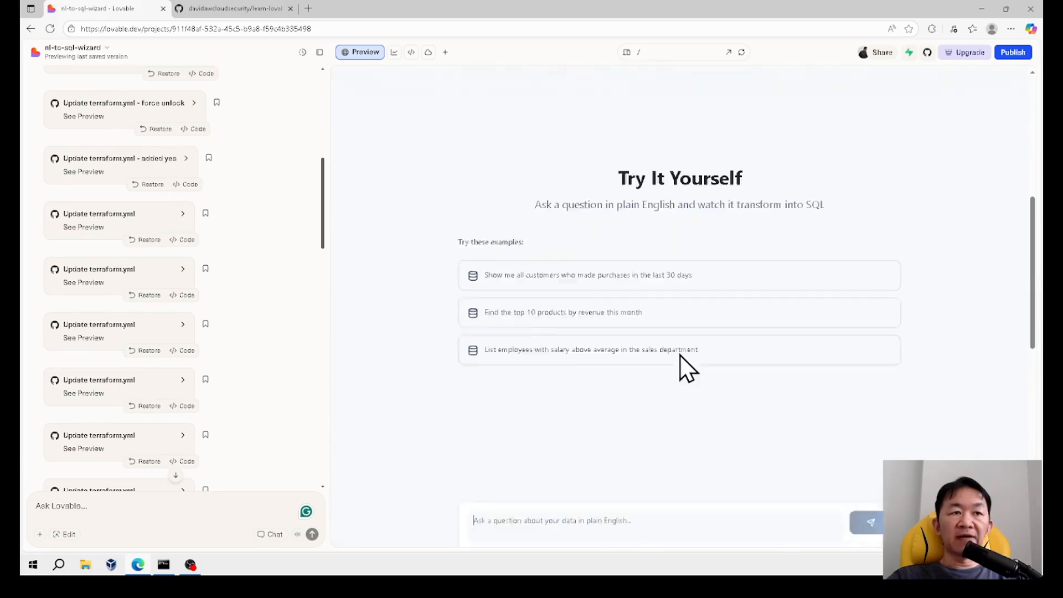
pyautogui.click(631, 331)
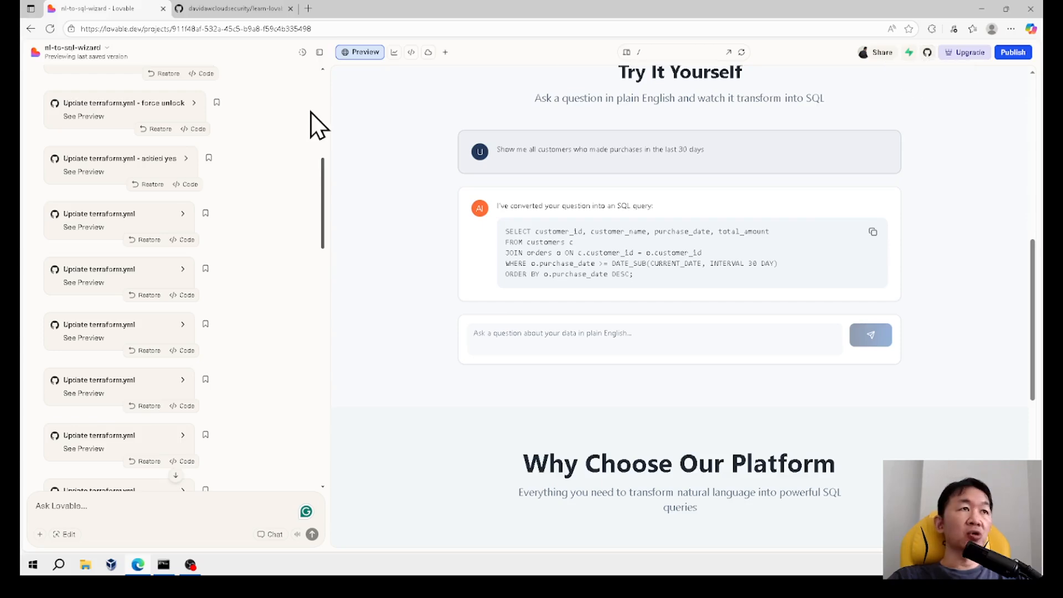
# Examine the file list of the learn-lovable-llm-sql repository on GitHub
pyautogui.click(205, 7)
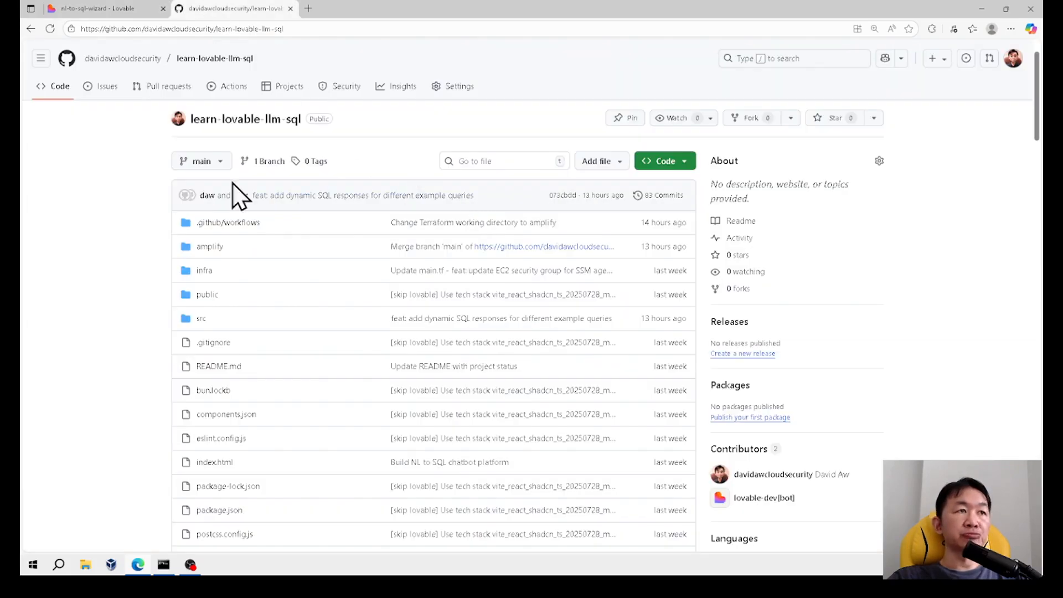
pyautogui.scroll(-4, 249, 210)
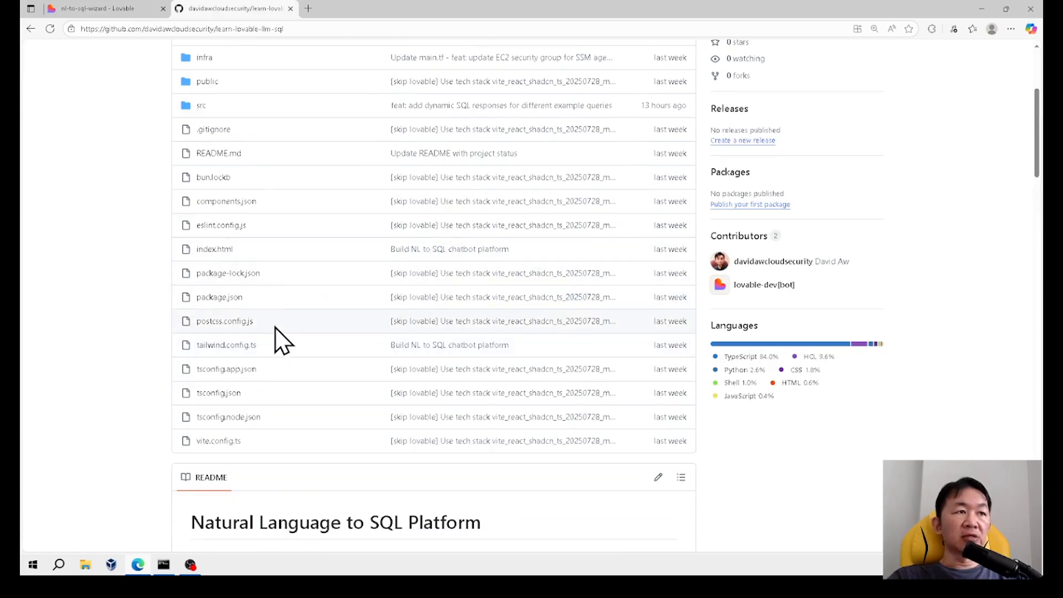
# Switch to the command prompt and run python login_automation.py to sign in to the AWS console
pyautogui.click(163, 564)
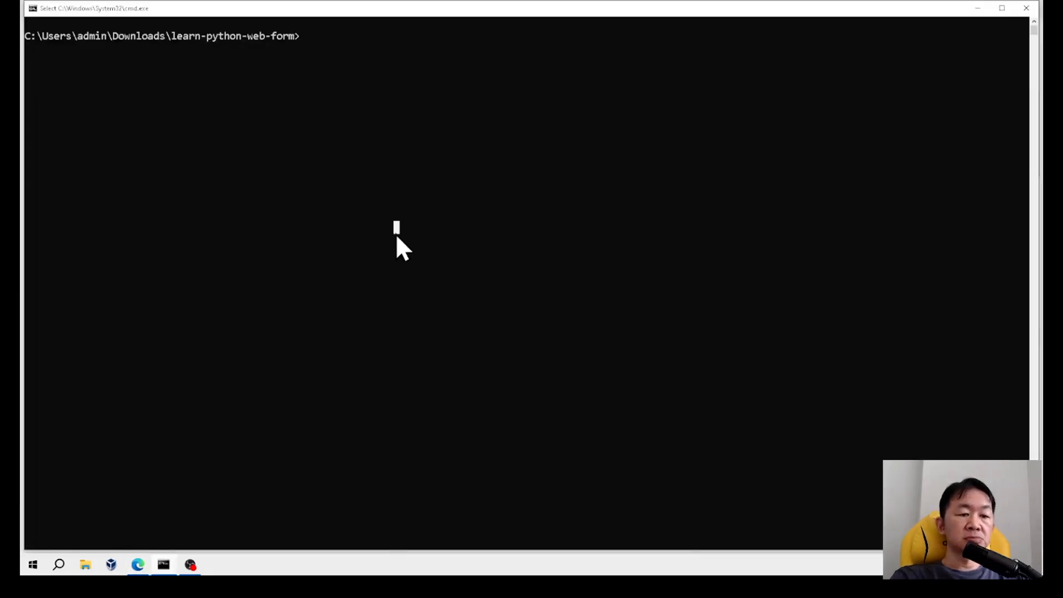
pyautogui.write('python login_automation.py')
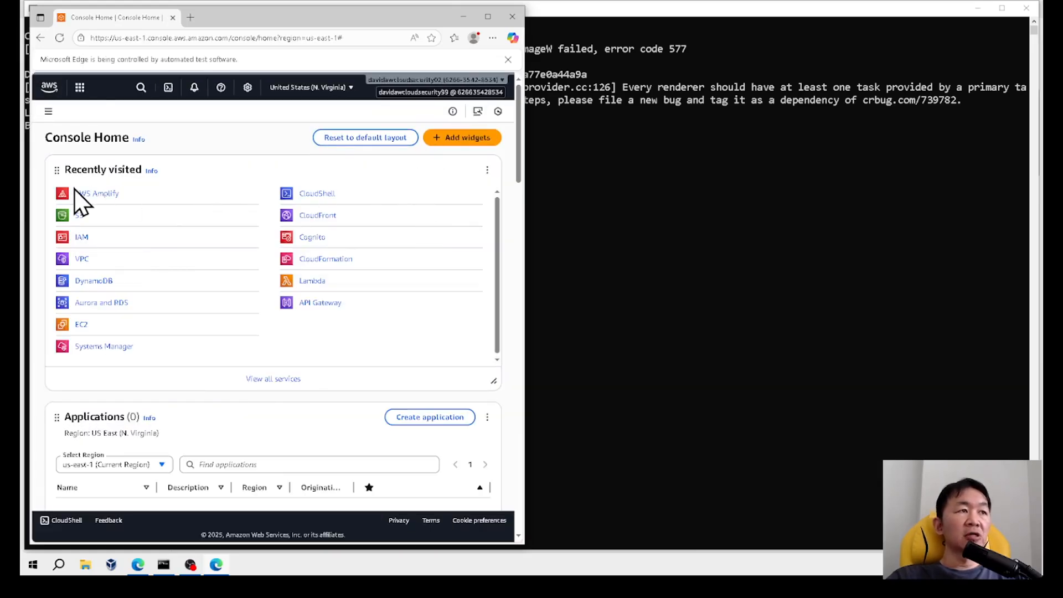
# Start deploying a new app in AWS Amplify with GitHub as the source code provider
pyautogui.click(97, 193)
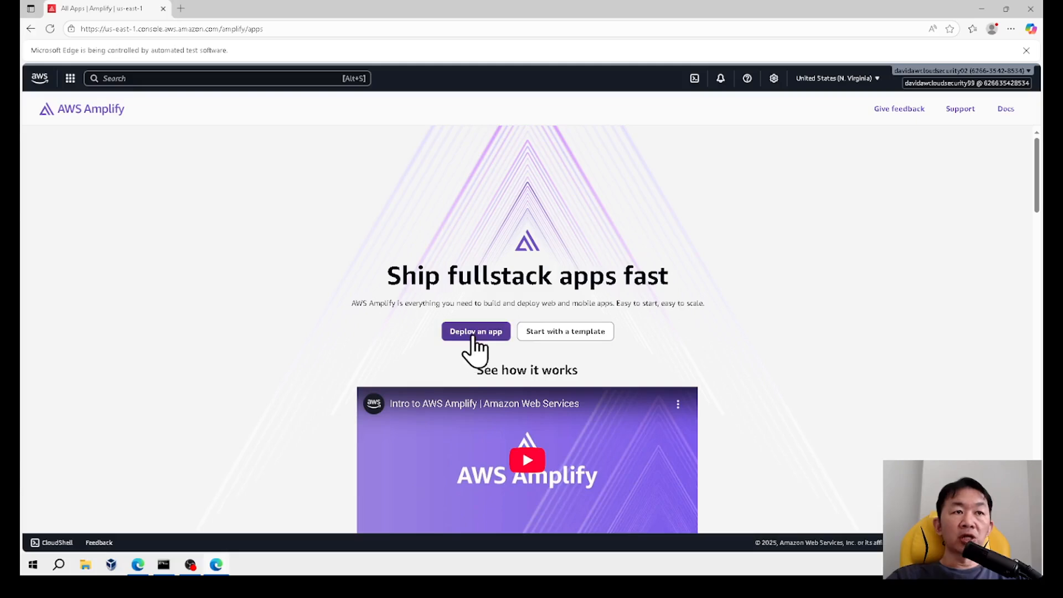
pyautogui.click(473, 334)
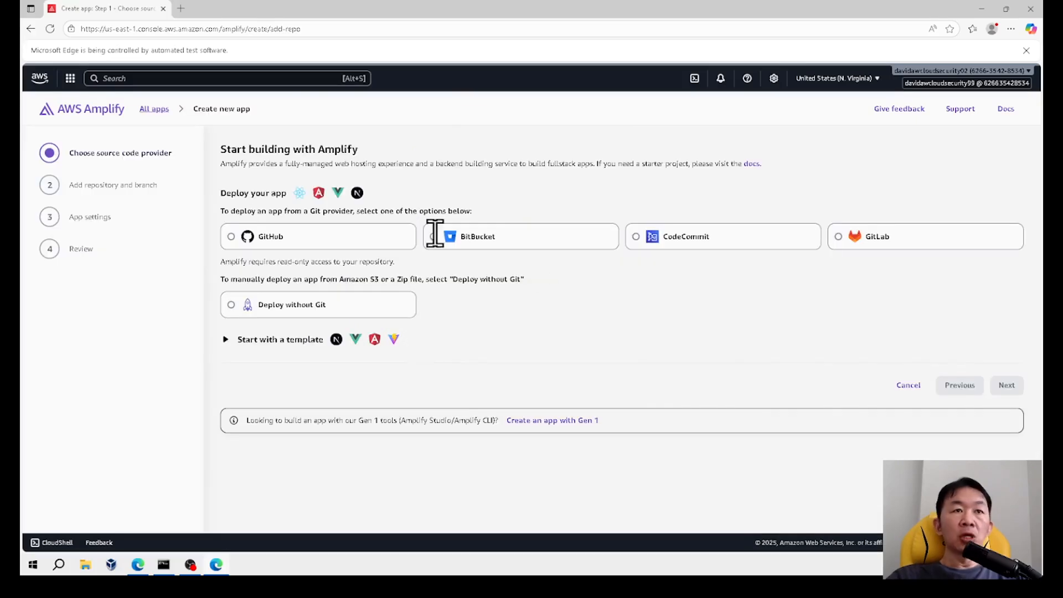
pyautogui.click(352, 242)
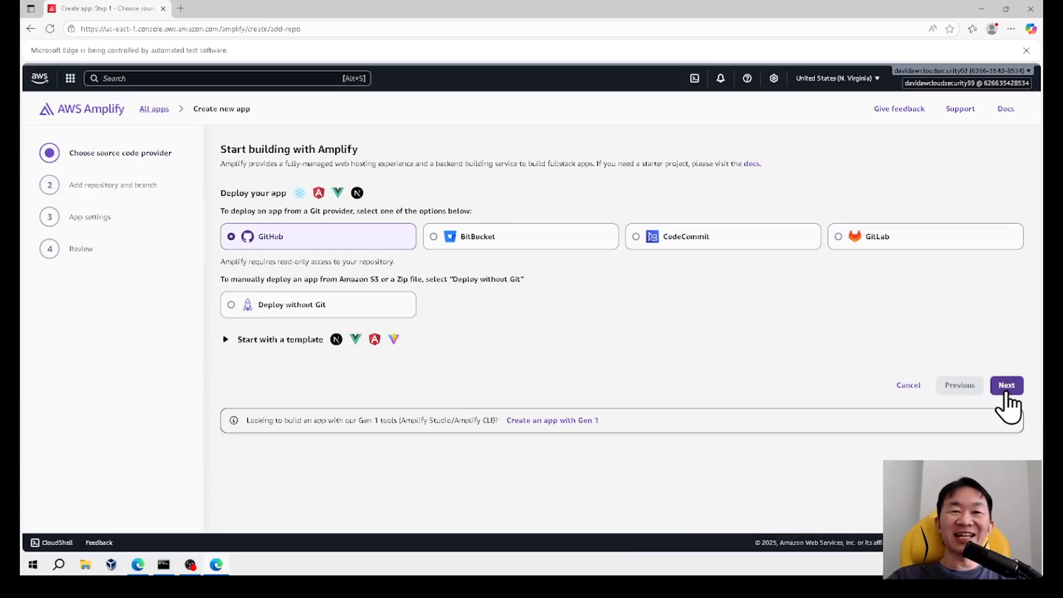
pyautogui.click(1002, 387)
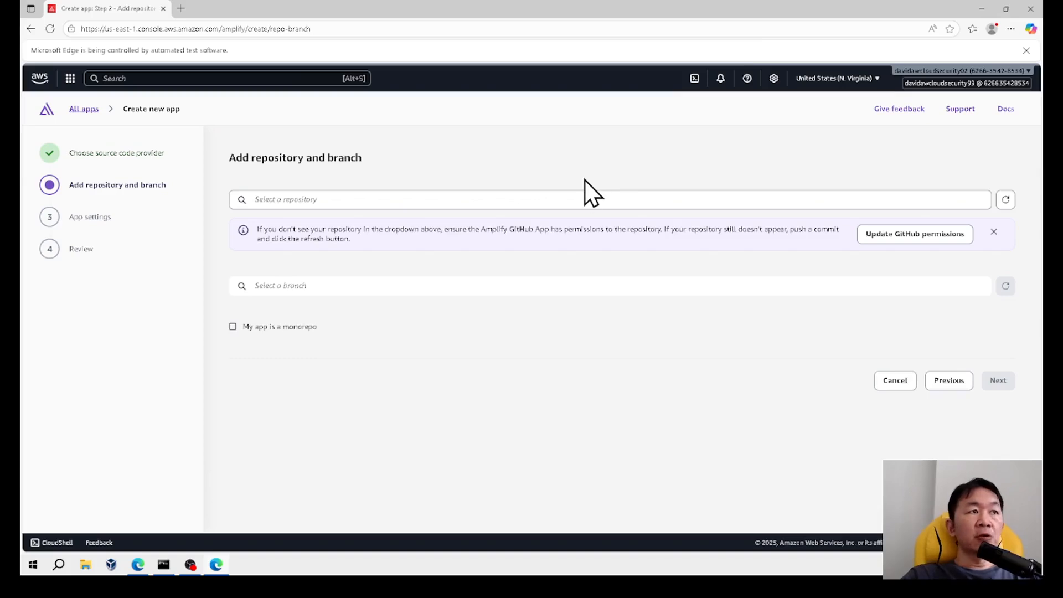
# Select the learn-lovable-llm-sql repository and its main branch as the app's source and continue to the app settings
pyautogui.click(524, 199)
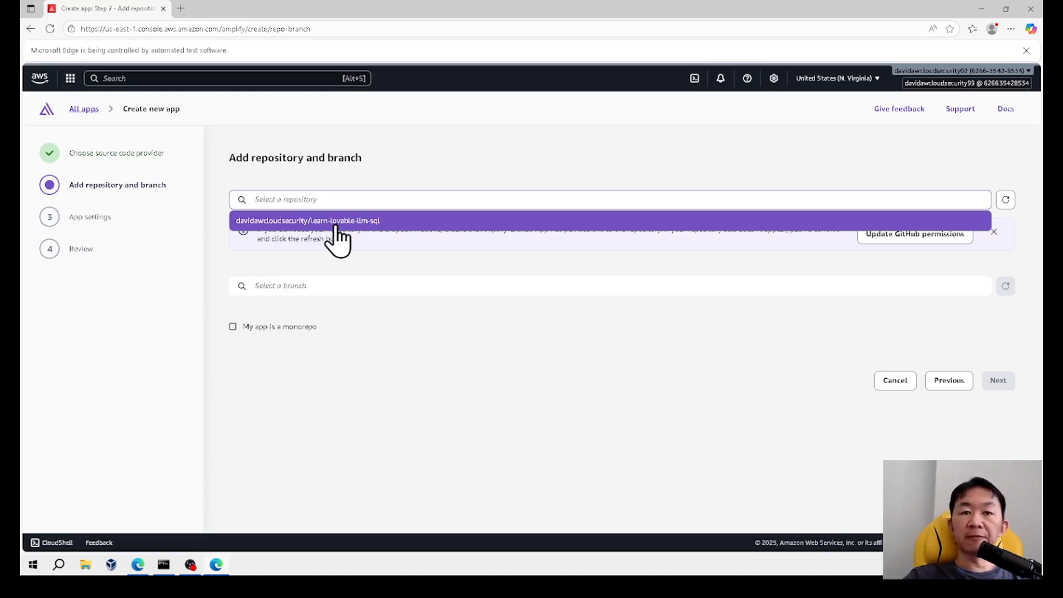
pyautogui.click(338, 221)
pyautogui.click(356, 286)
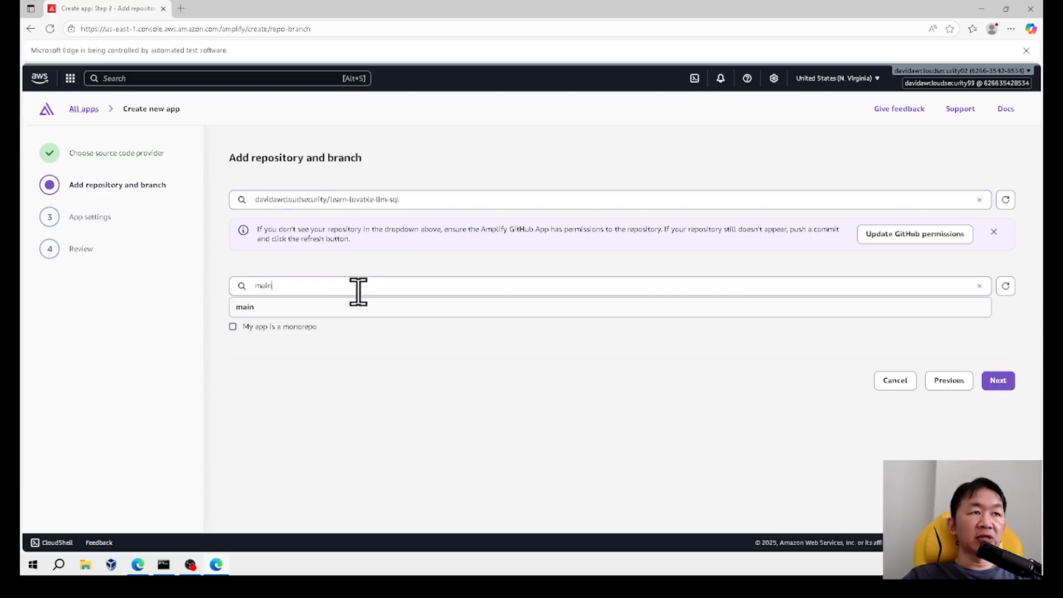
pyautogui.click(393, 391)
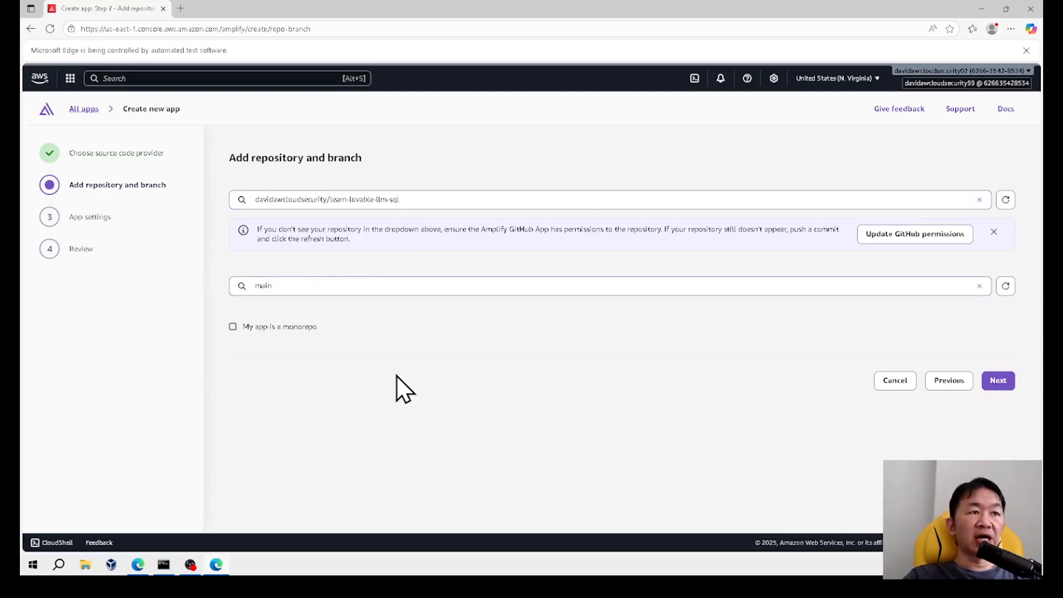
pyautogui.click(998, 382)
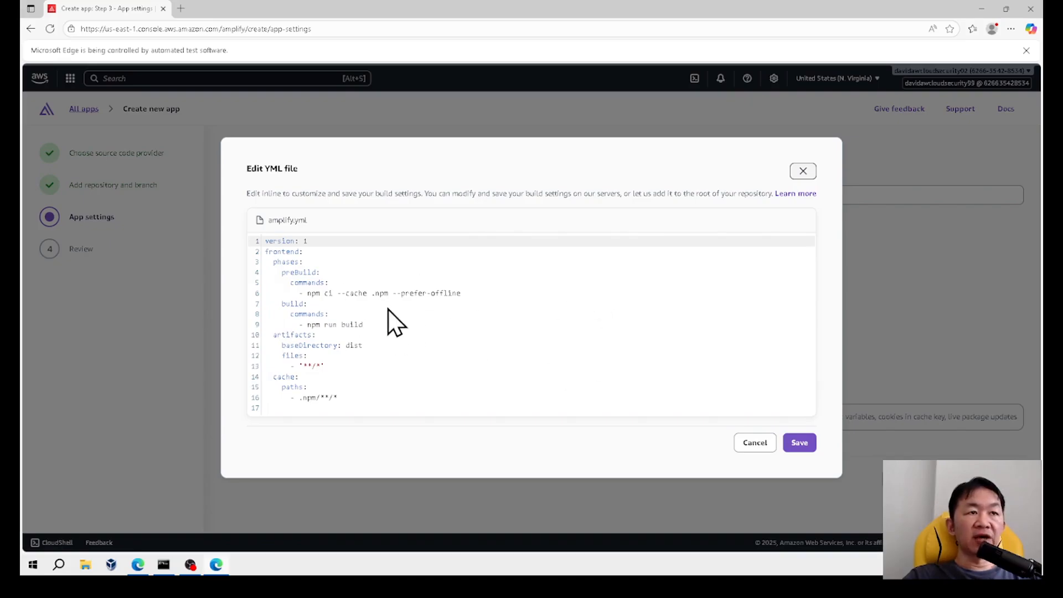
# Review the amplify.yml build file and the advanced settings, including the build instance types, without changing anything
pyautogui.click(768, 444)
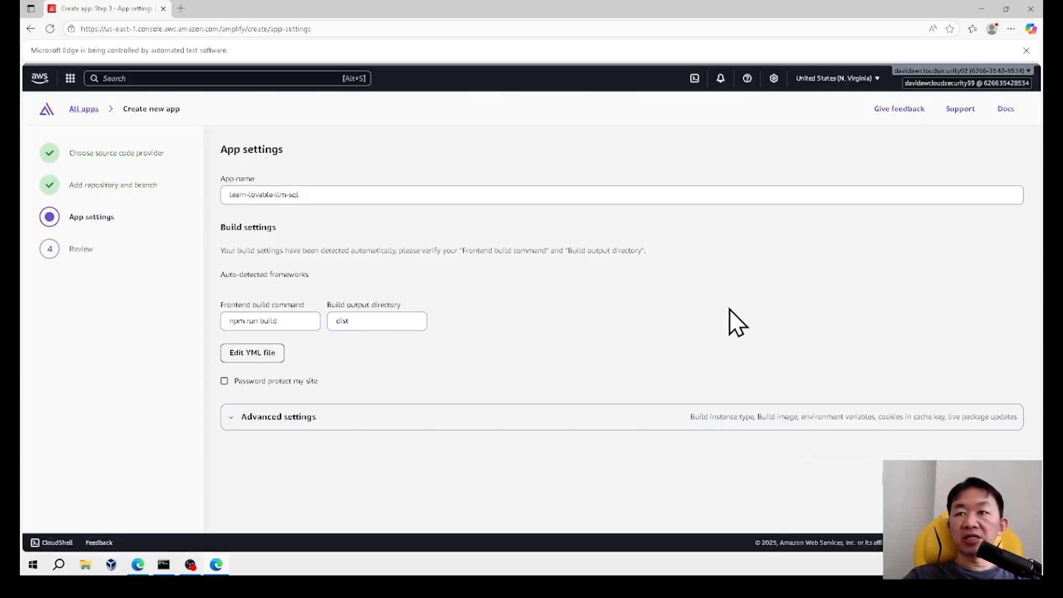
pyautogui.click(726, 423)
pyautogui.scroll(-4, 625, 301)
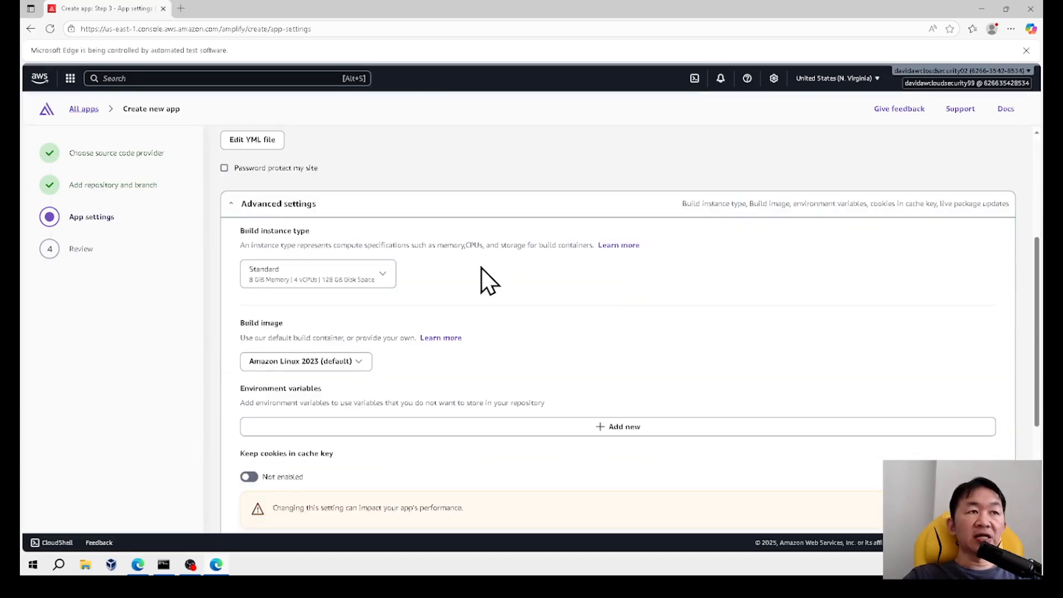
pyautogui.click(386, 279)
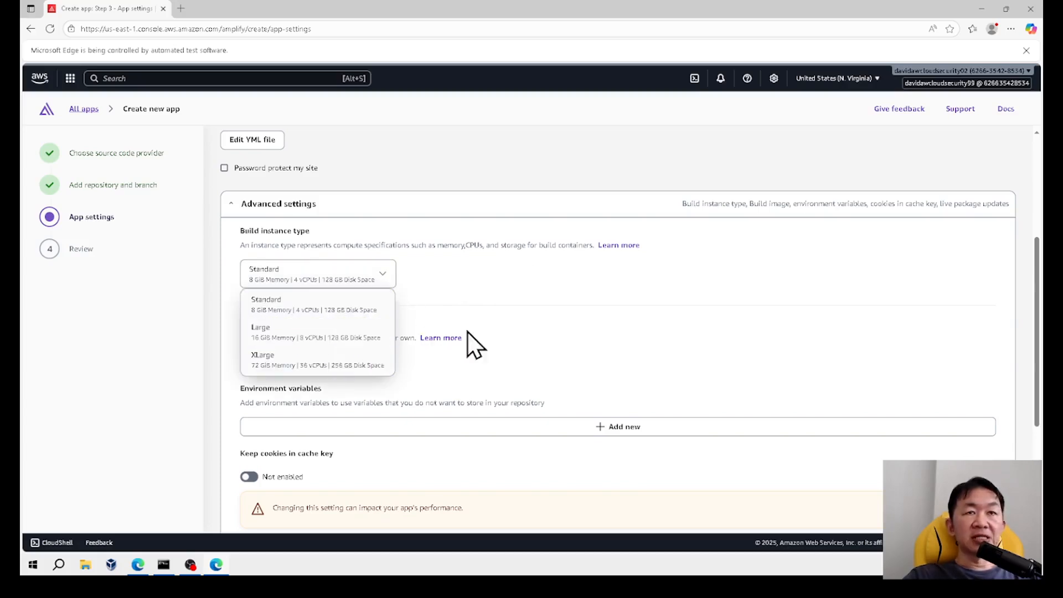
pyautogui.click(542, 302)
pyautogui.scroll(-3, 526, 309)
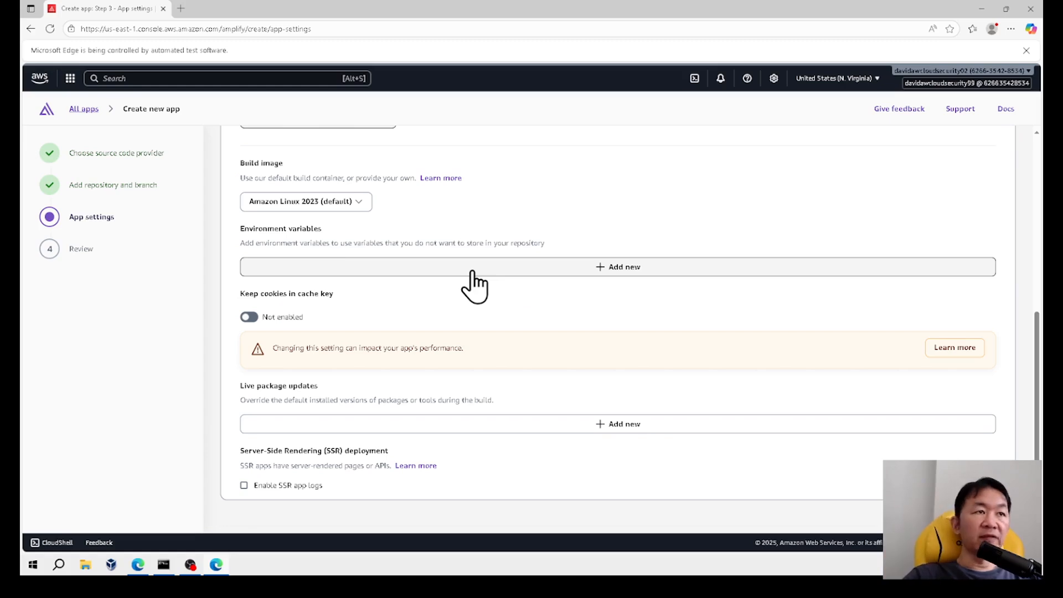
pyautogui.scroll(-1, 575, 221)
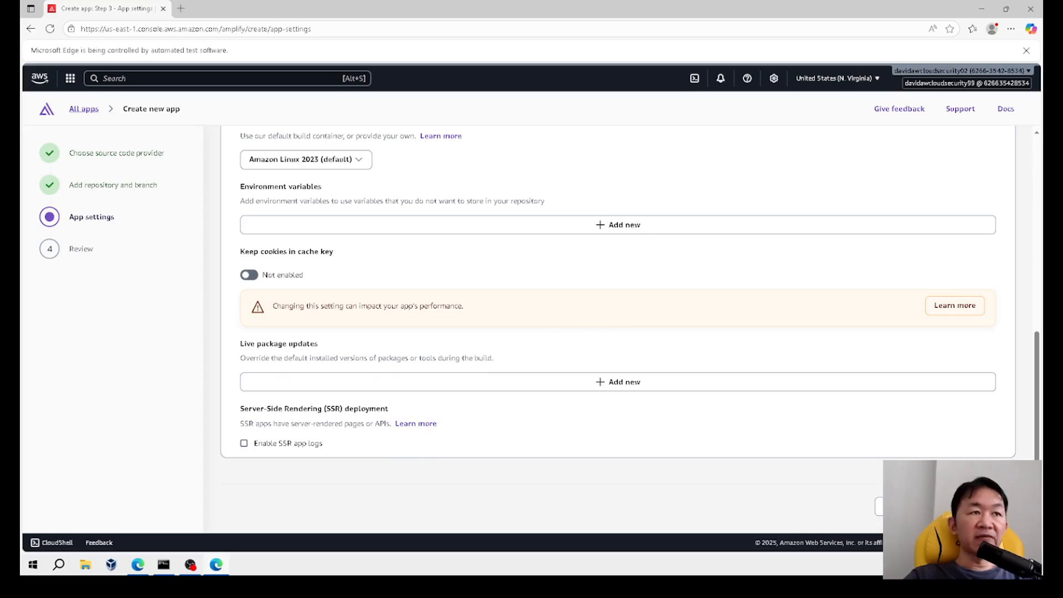
# Accept the app settings, deploy the app, and open the main branch's deployments
pyautogui.click(997, 506)
pyautogui.scroll(-2, 630, 289)
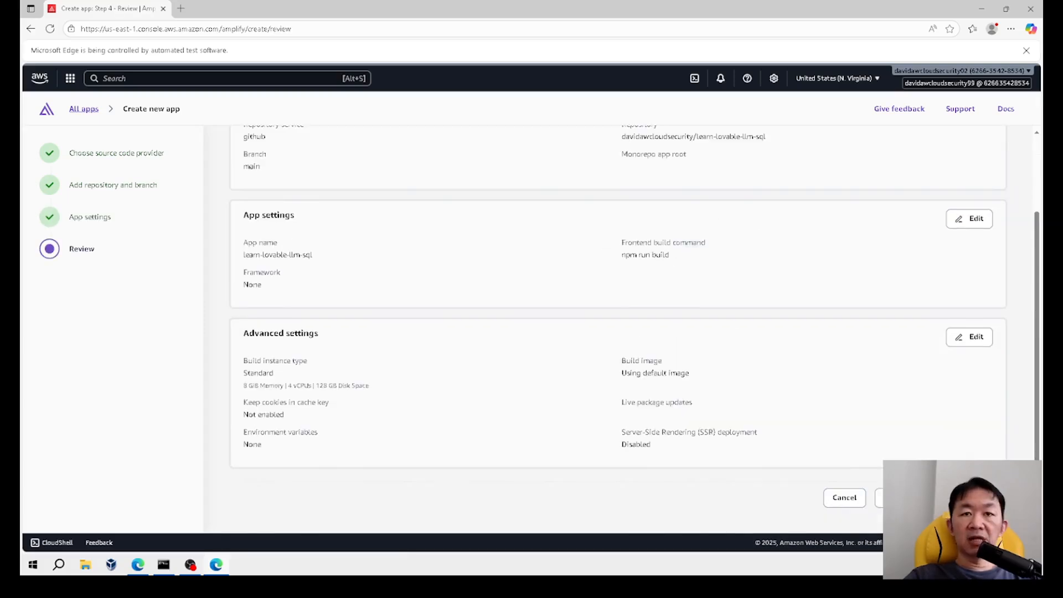
pyautogui.click(969, 497)
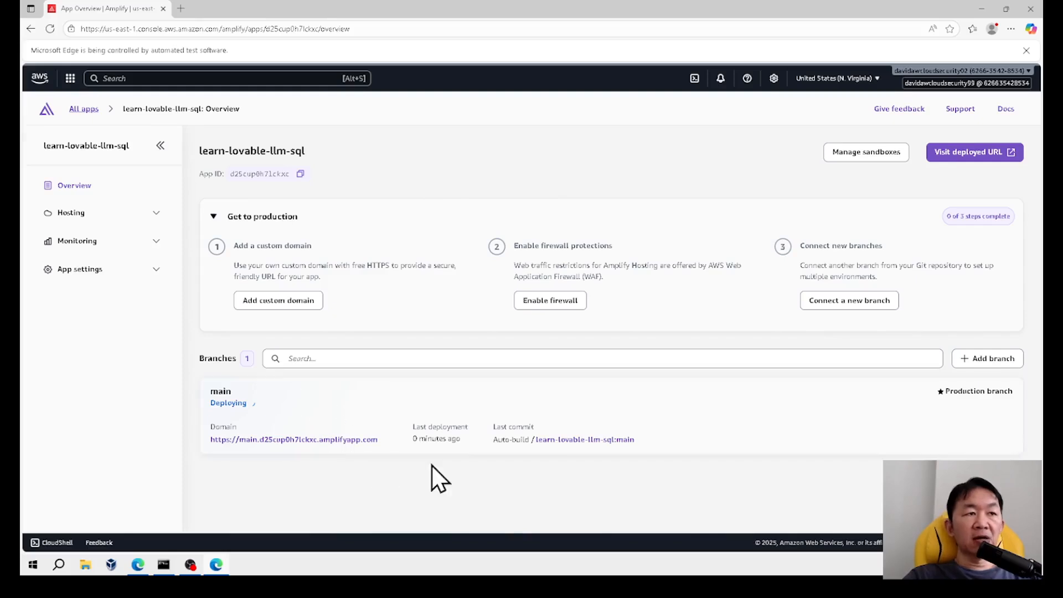
pyautogui.click(449, 407)
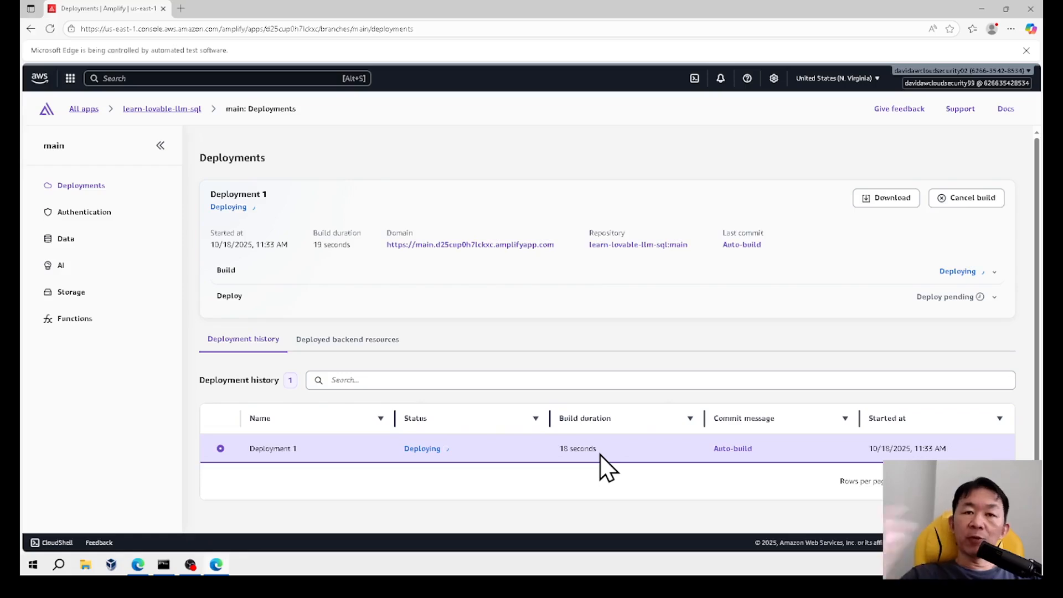
# Revisit the Lovable project's edit history and the GitHub repository's recent commits
pyautogui.click(138, 564)
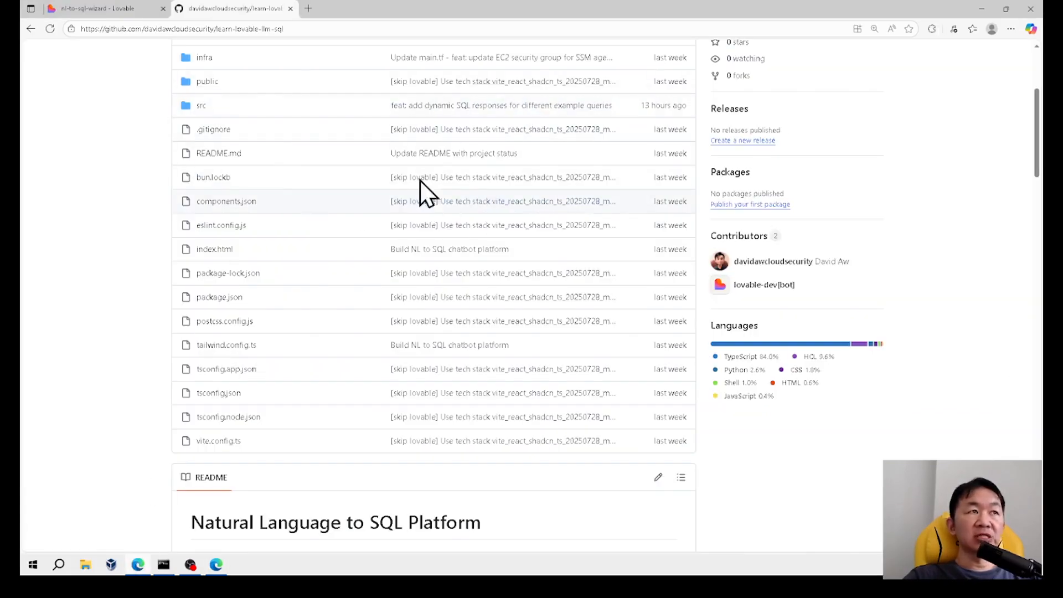
pyautogui.click(84, 14)
pyautogui.scroll(-15, 231, 243)
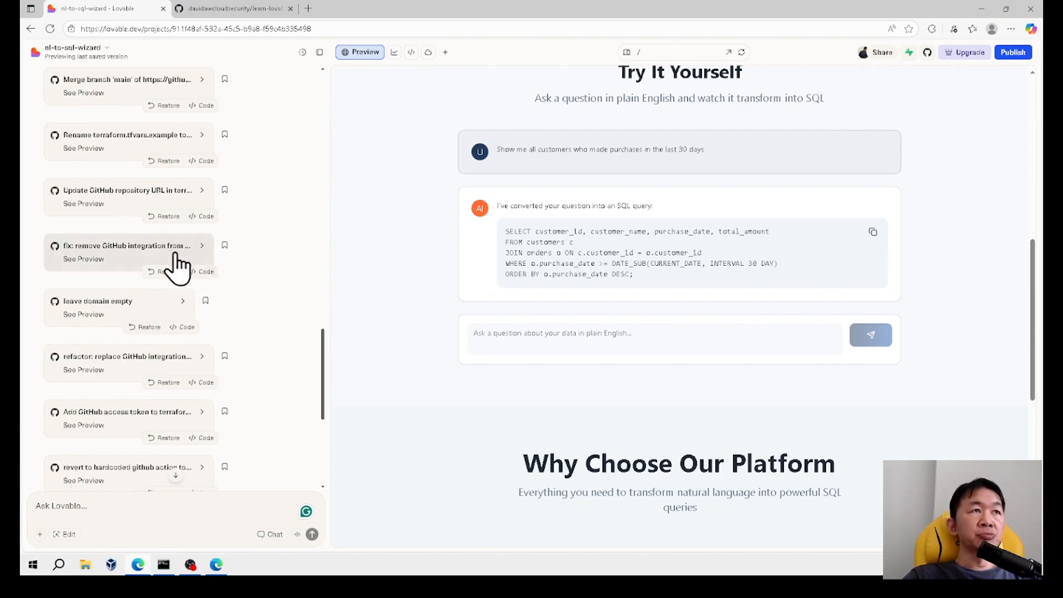
pyautogui.click(248, 15)
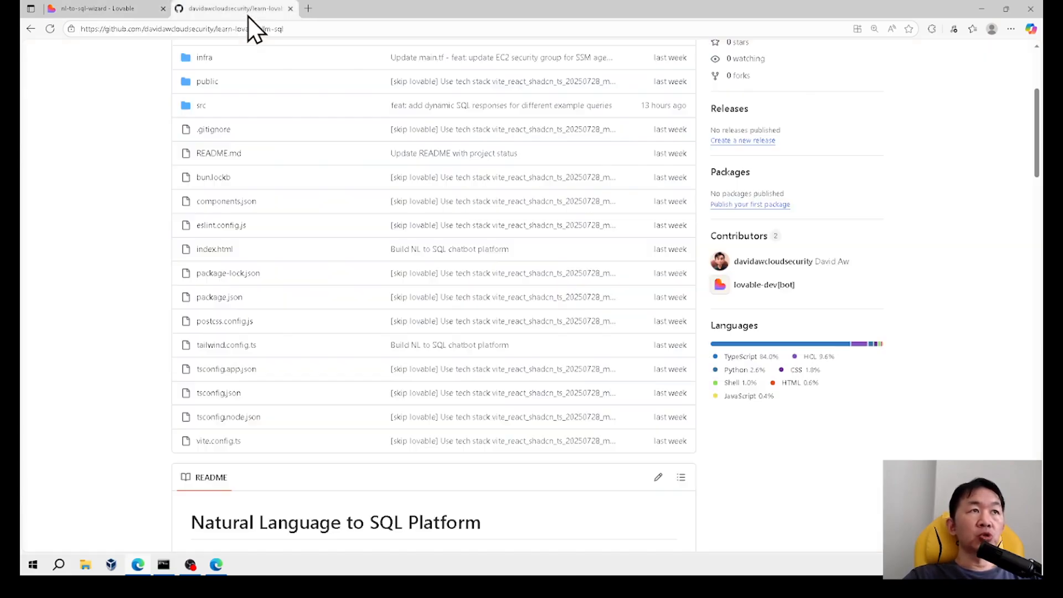
pyautogui.scroll(2, 455, 219)
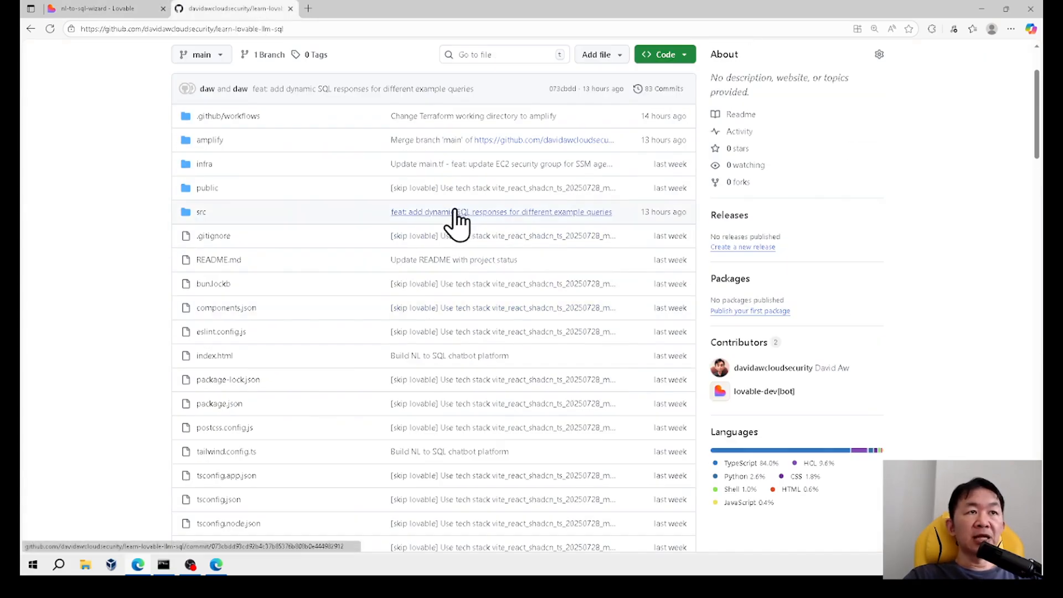
# Return to the Amplify console and check the status of Deployment 1
pyautogui.click(244, 520)
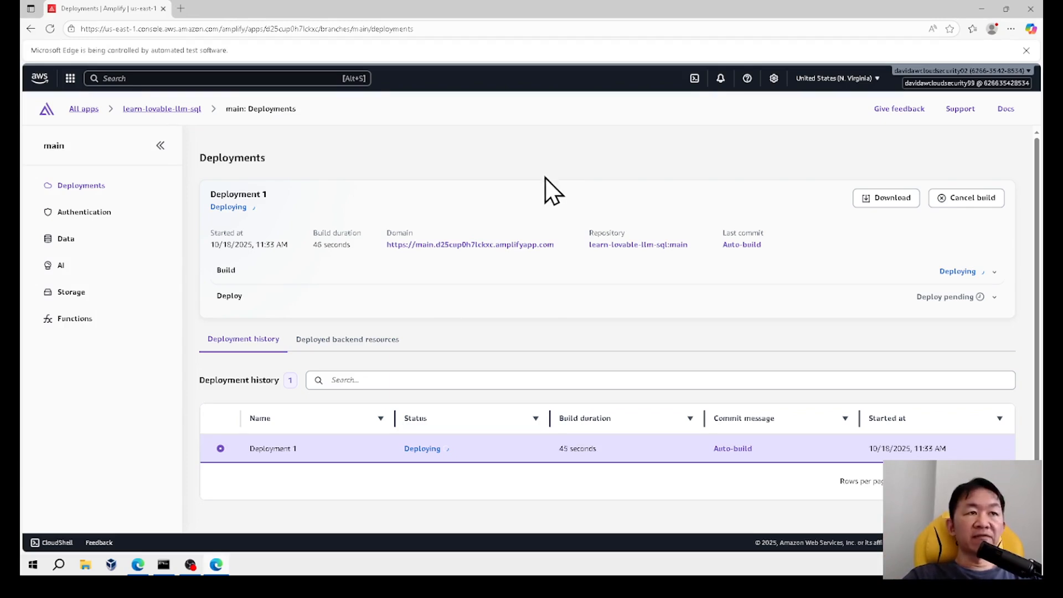
pyautogui.scroll(-1, 545, 192)
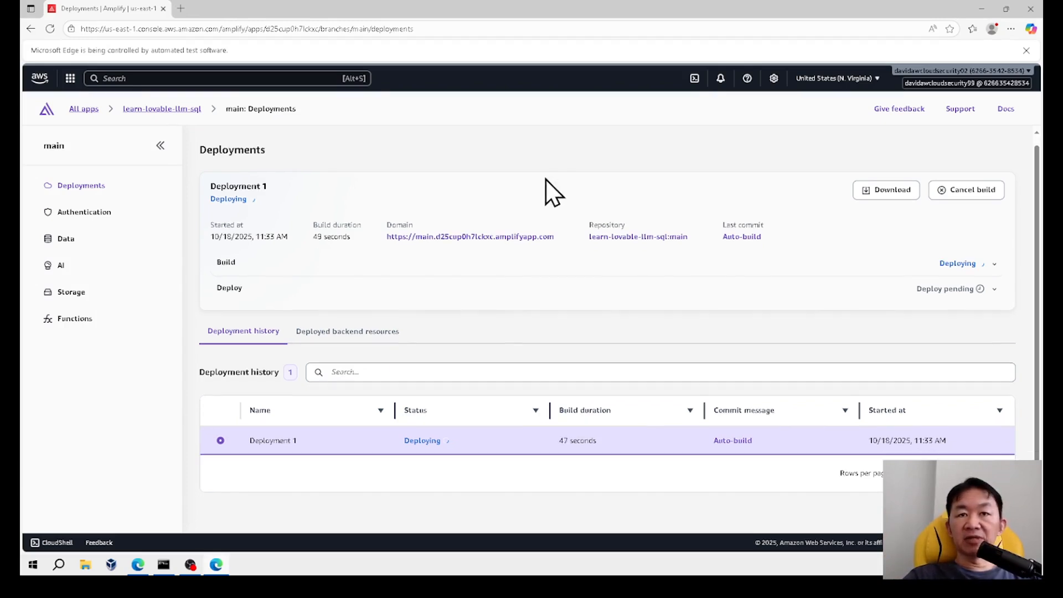
pyautogui.scroll(1, 548, 192)
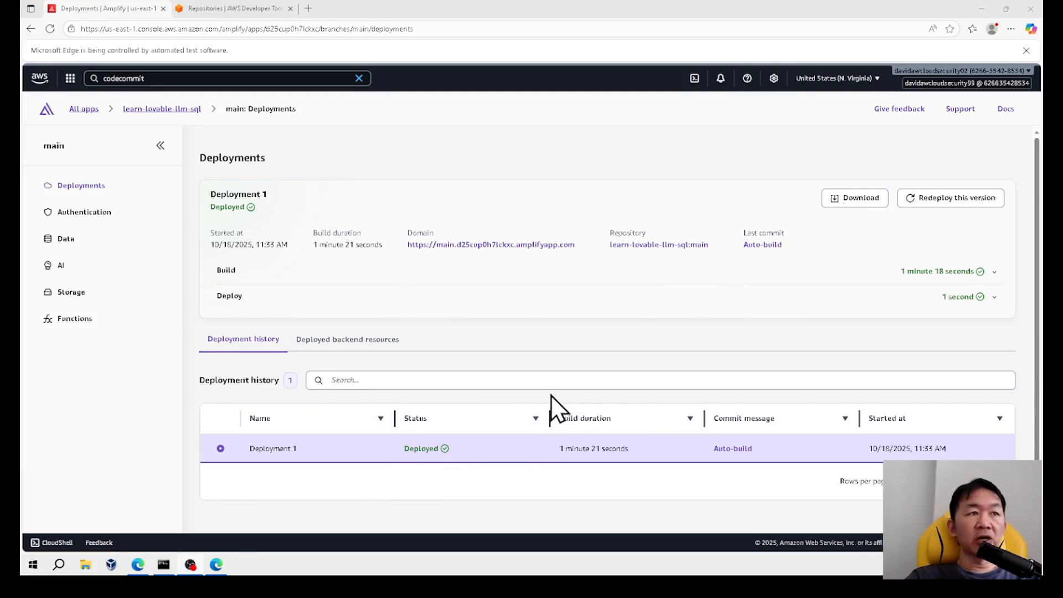
# Open Deployment 1's domain, look through the deployed SQL Generator site, and return to the main branch's deployments
pyautogui.click(505, 245)
pyautogui.scroll(-10, 388, 177)
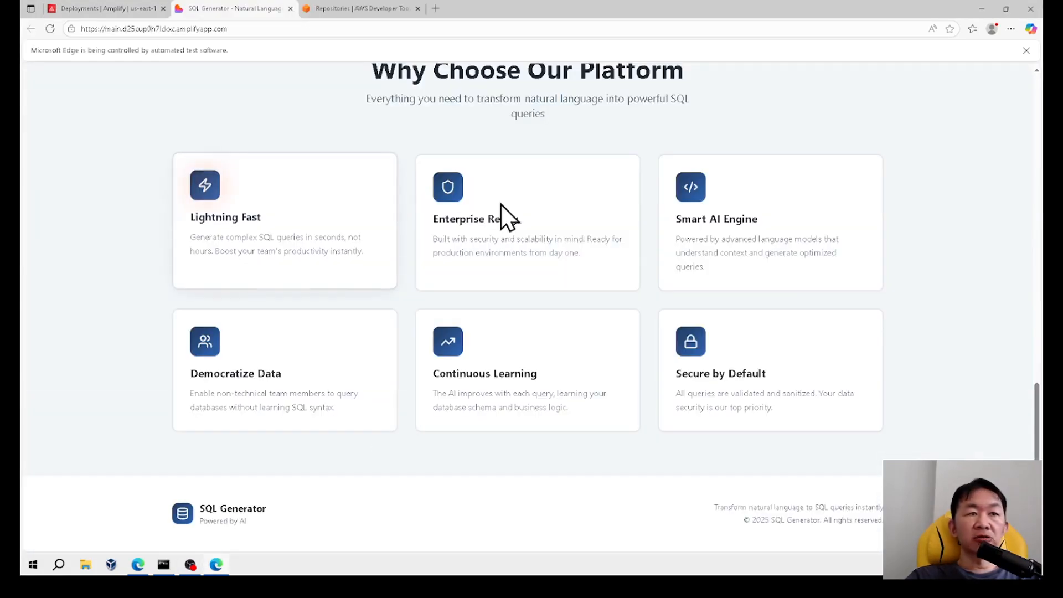
pyautogui.scroll(7, 450, 244)
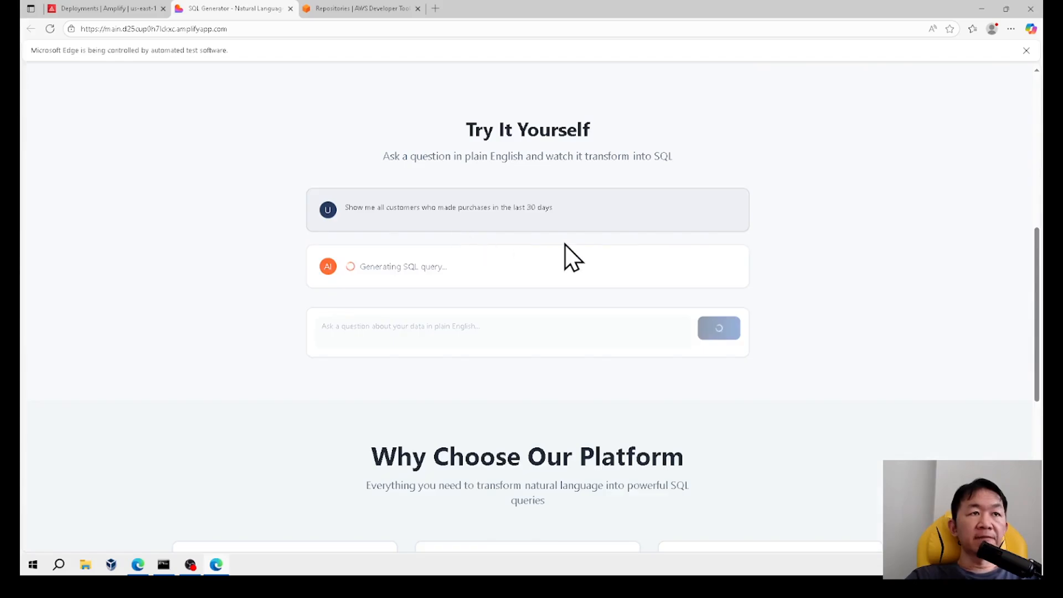
pyautogui.click(108, 10)
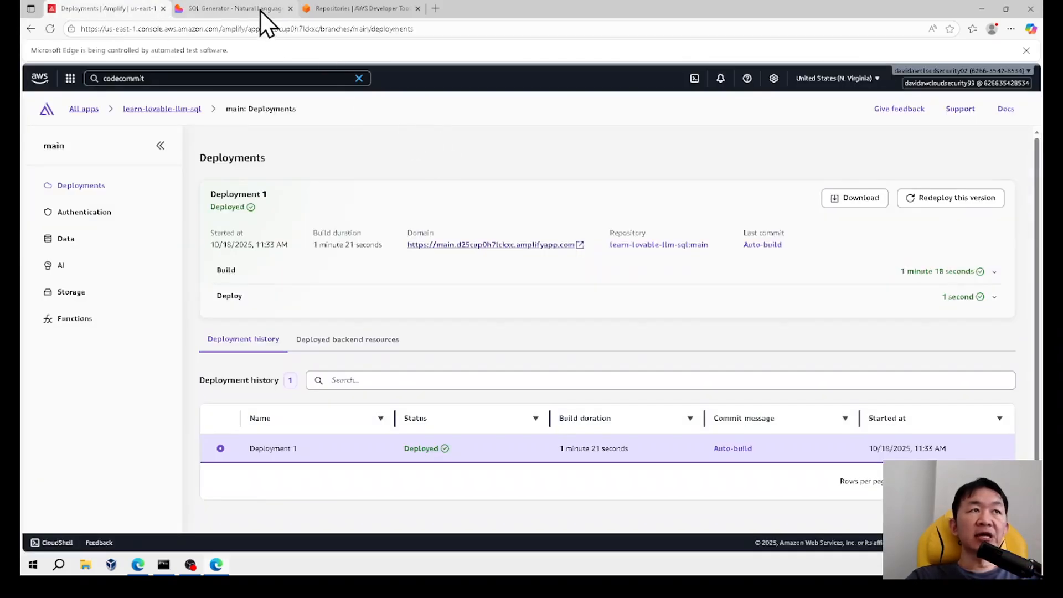
pyautogui.click(256, 12)
pyautogui.click(118, 12)
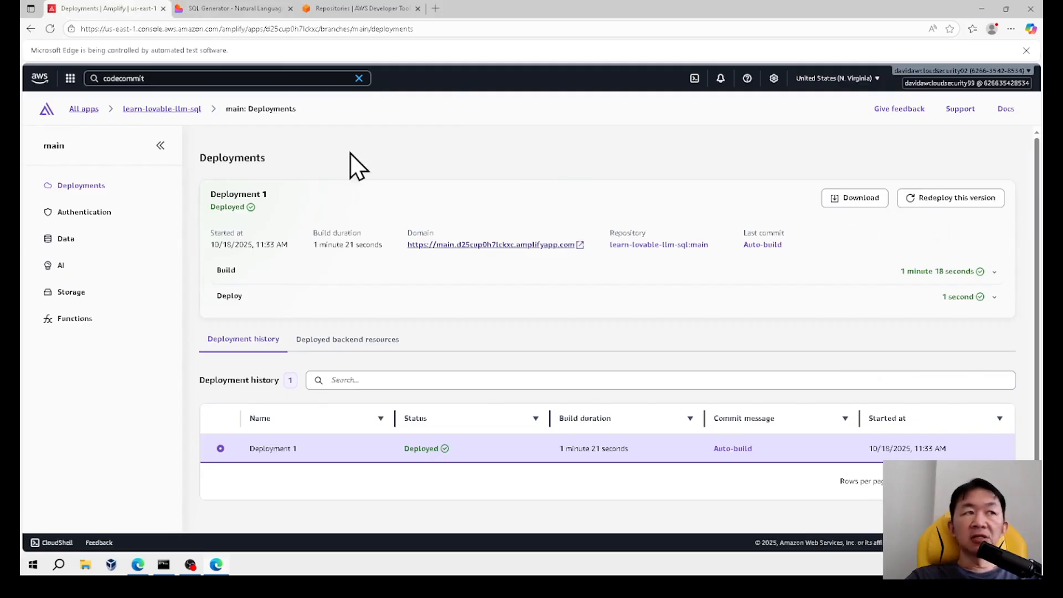
# Open the learn-lovable-llm-sql app's custom domain management and look up the hosted zones in Route 53
pyautogui.click(167, 108)
pyautogui.click(304, 316)
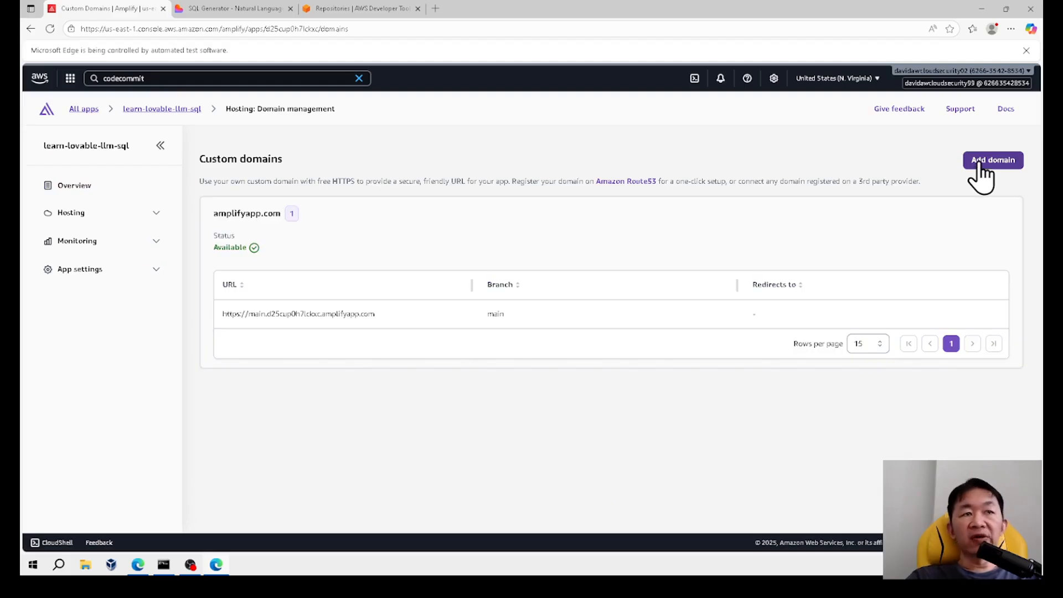
pyautogui.click(231, 78)
pyautogui.write('rou')
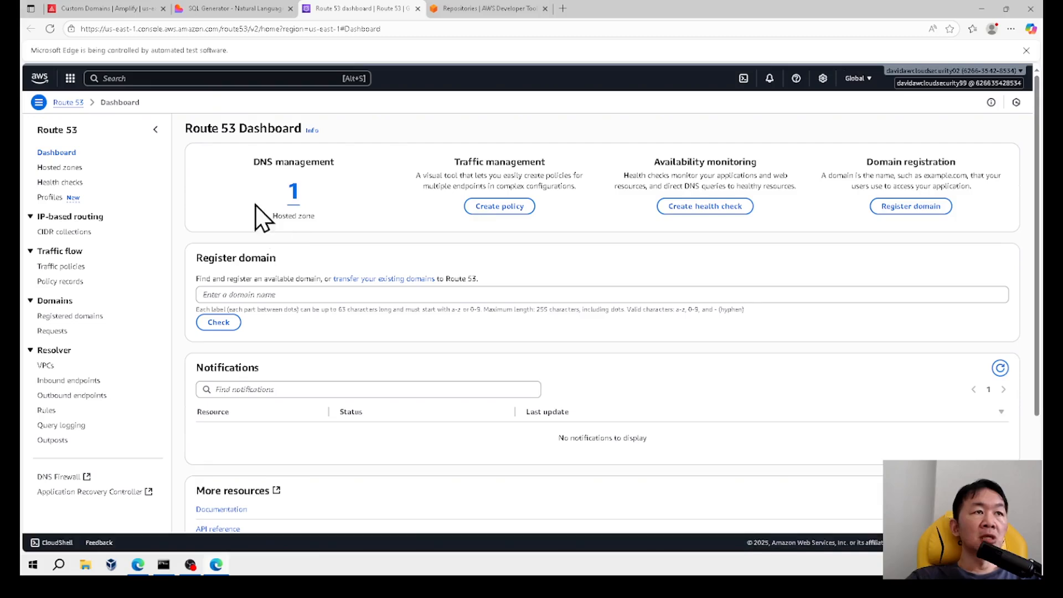
pyautogui.click(294, 201)
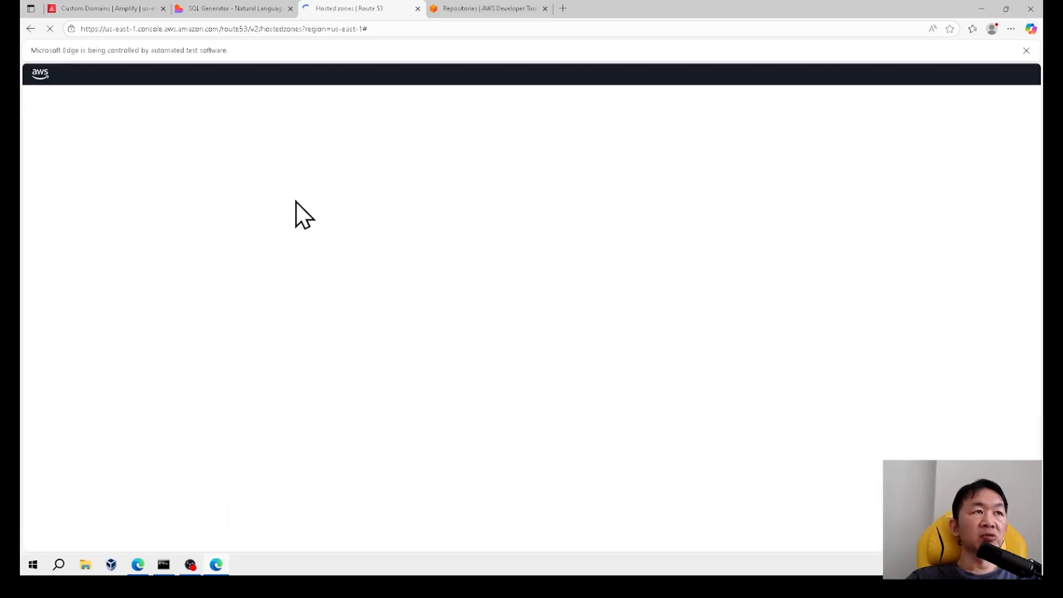
pyautogui.click(108, 8)
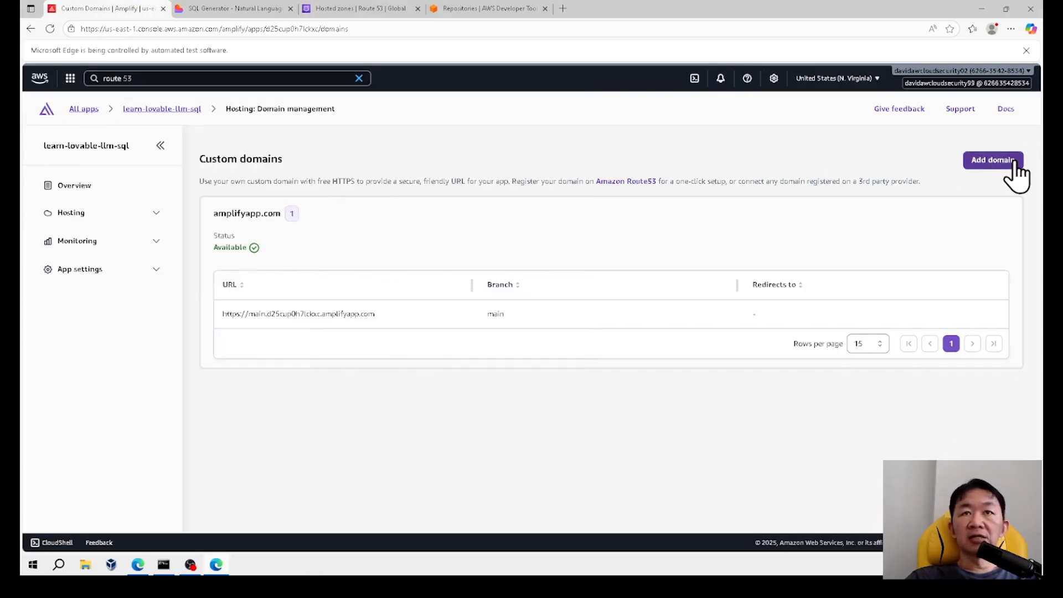
# Add a custom domain to the app, choosing the root domain hosted in Route 53, and proceed to its configuration
pyautogui.click(993, 160)
pyautogui.click(410, 200)
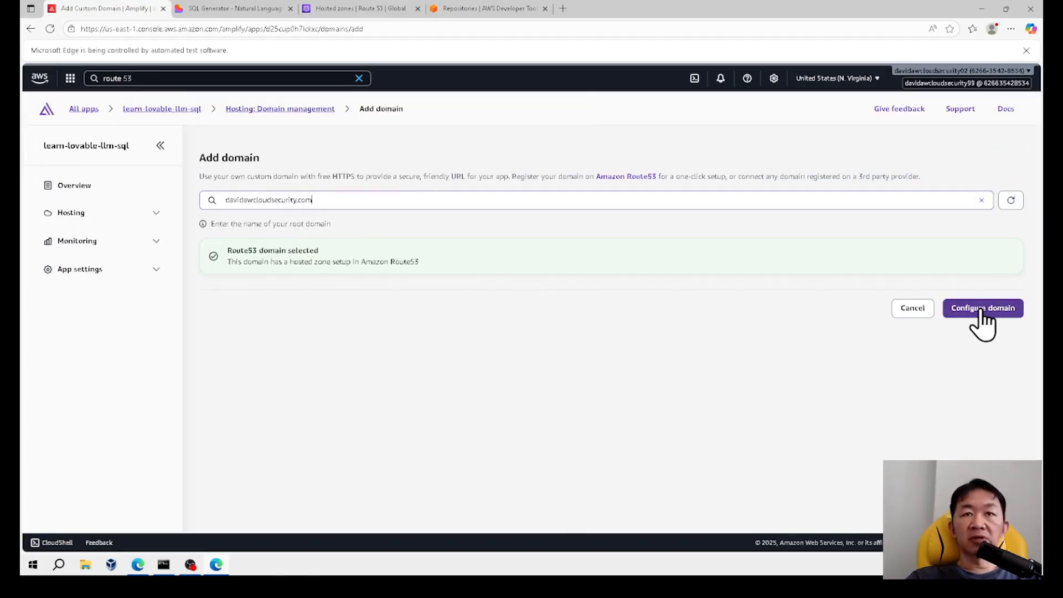
pyautogui.click(981, 319)
# Replace the www subdomain with sql for the main branch and add the domain with the Amplify managed certificate
pyautogui.doubleClick(270, 308)
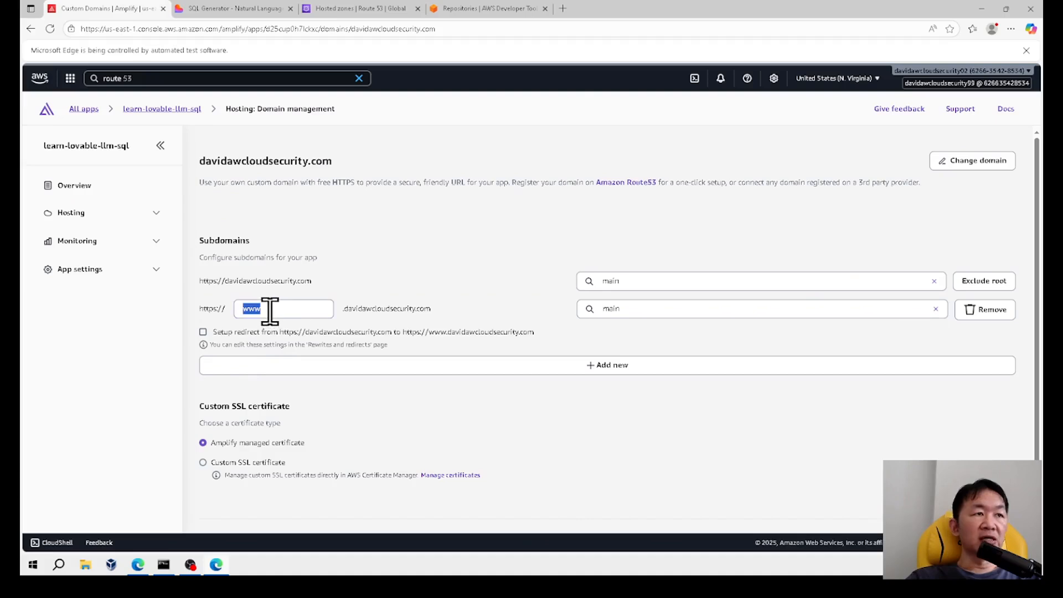
pyautogui.write('sql')
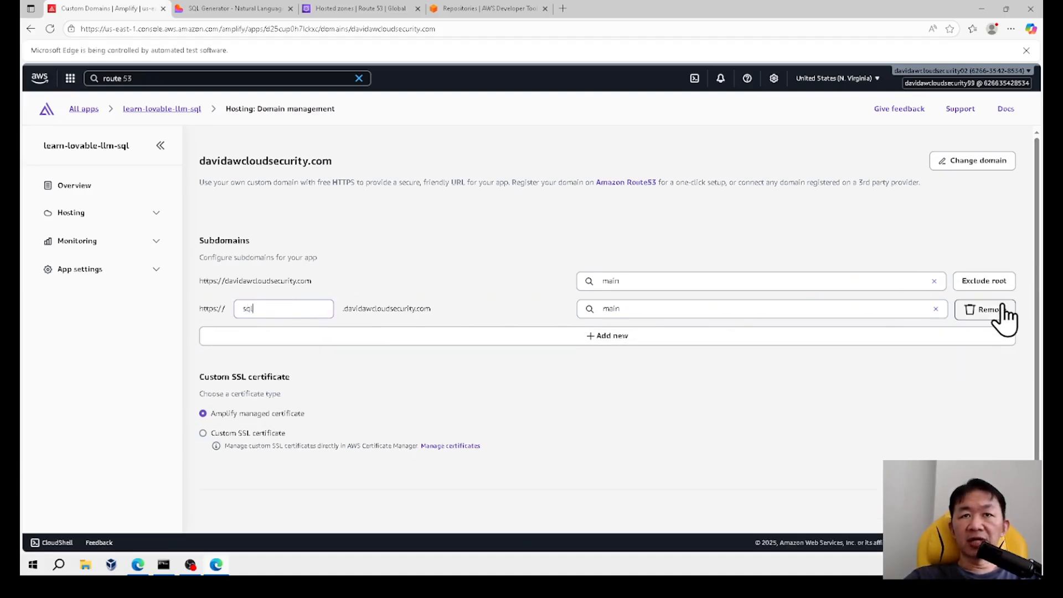
pyautogui.scroll(-1, 332, 426)
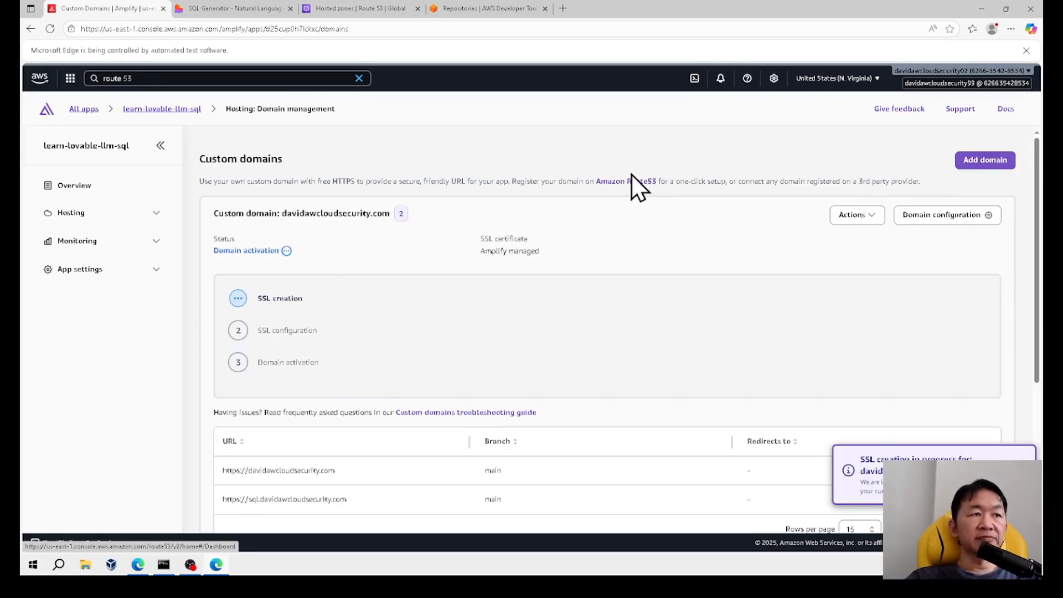
# Check the custom domain's SSL configuration progress and the sql subdomain's record in the Route 53 hosted zone
pyautogui.scroll(-1, 631, 176)
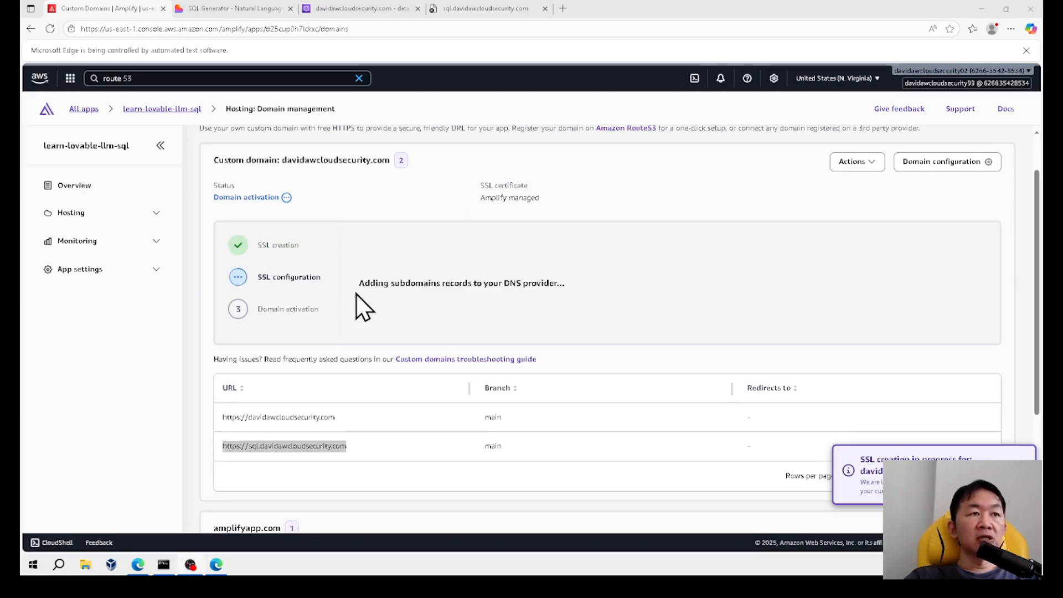
pyautogui.moveTo(359, 283); pyautogui.dragTo(616, 279)
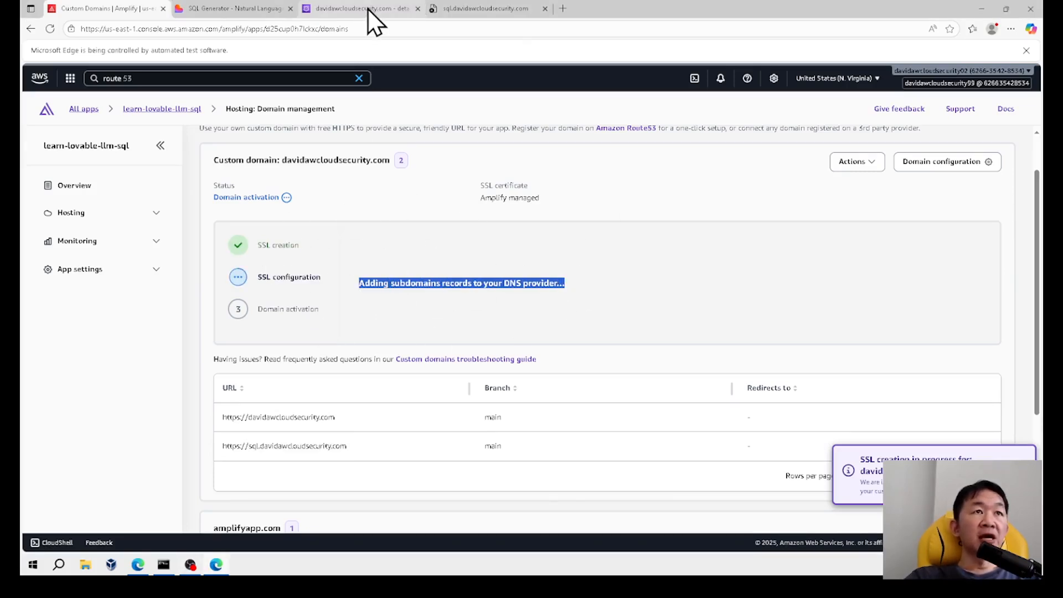
pyautogui.click(391, 12)
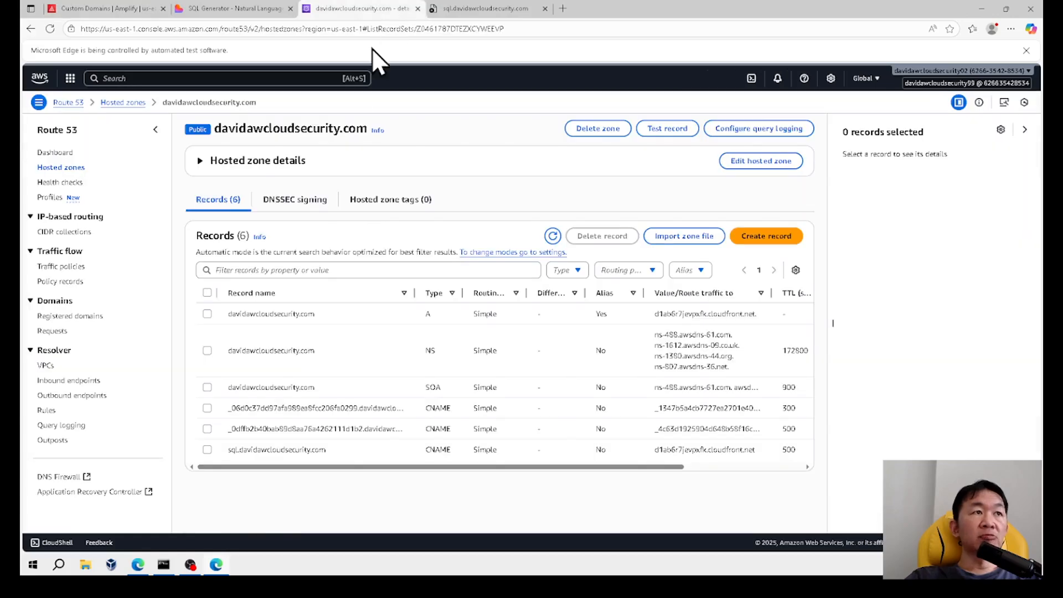
pyautogui.moveTo(227, 449); pyautogui.dragTo(349, 454)
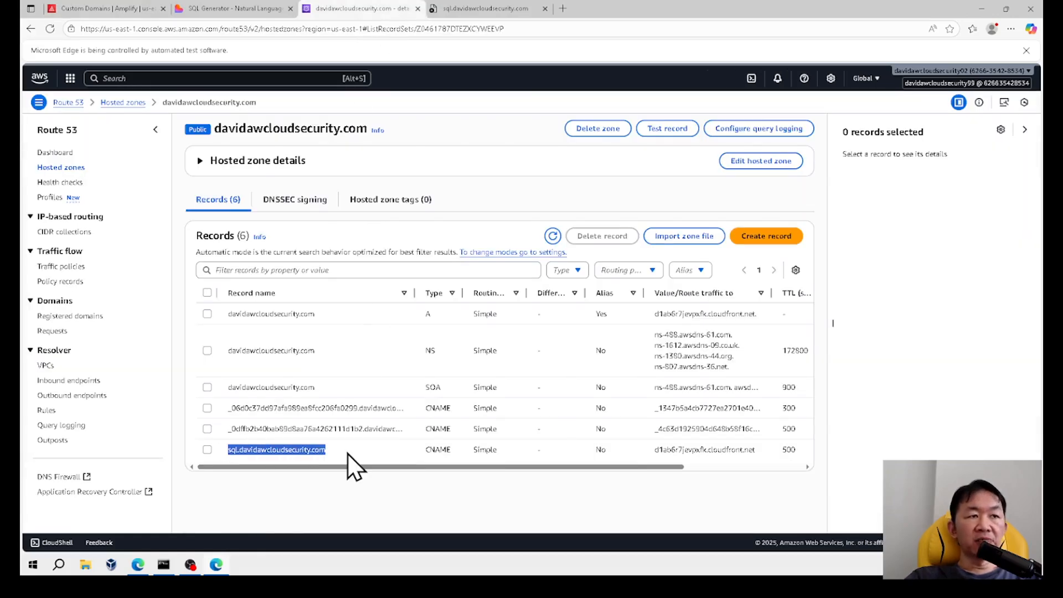
pyautogui.click(223, 9)
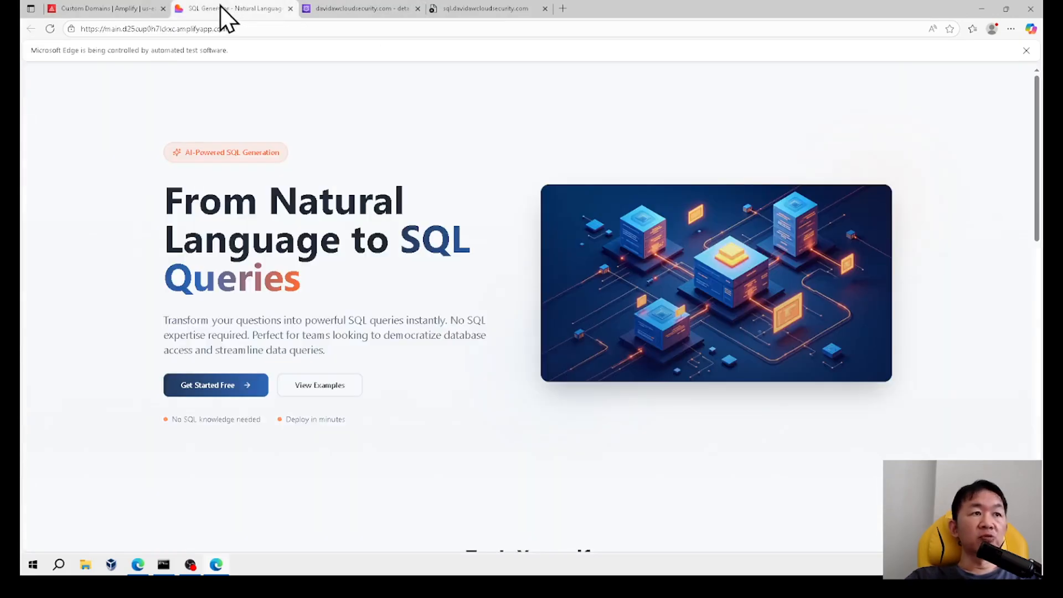
# Open the custom domain's sql subdomain URL in a new browser tab and look through the site served there
pyautogui.click(115, 12)
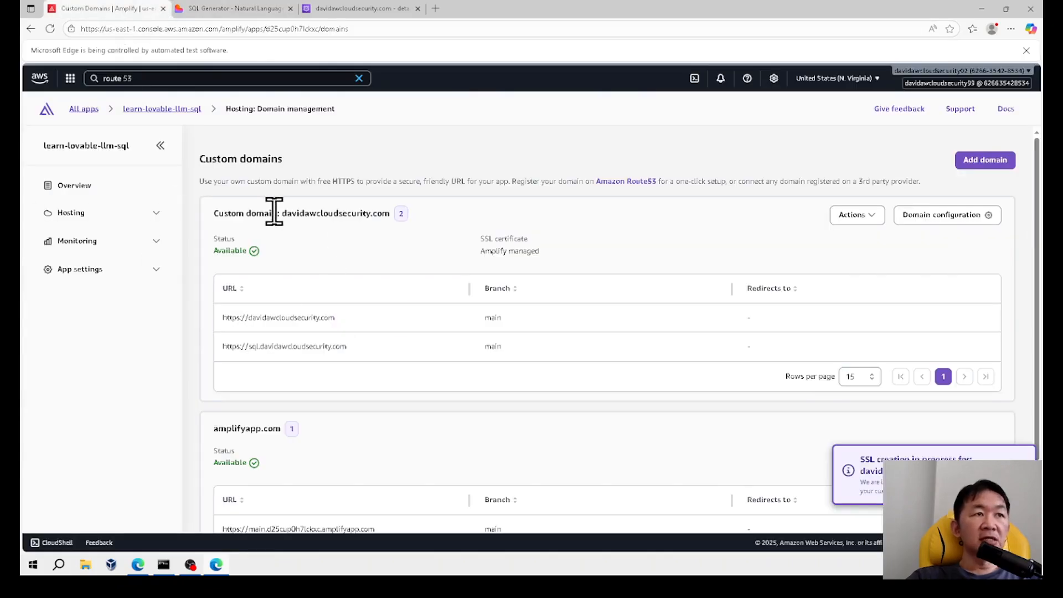
pyautogui.tripleClick(288, 353)
pyautogui.hotkey('ctrl', 'c')
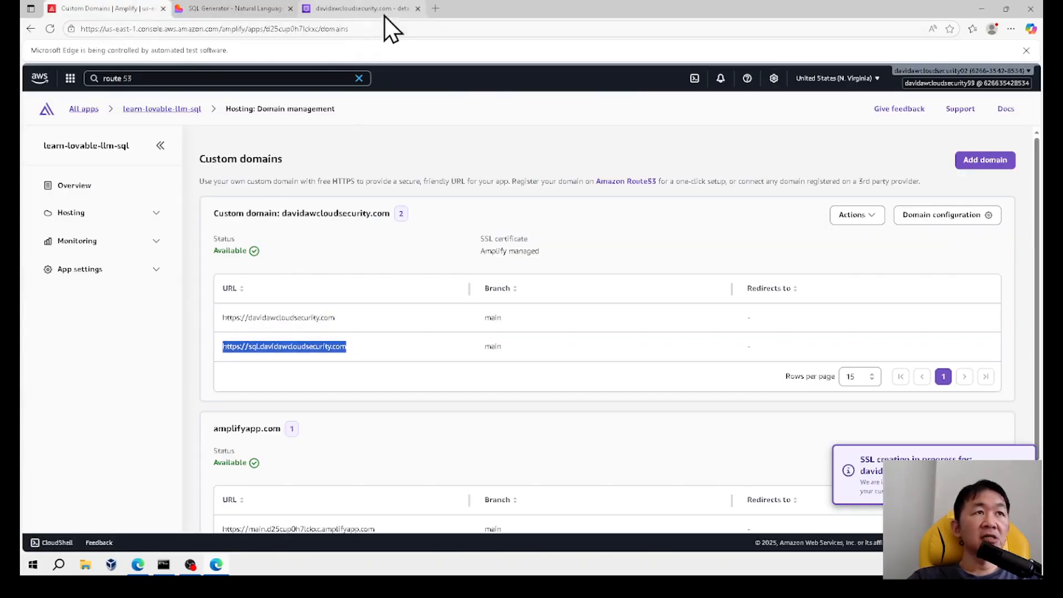
pyautogui.click(435, 9)
pyautogui.hotkey('ctrl', 'v')
pyautogui.press('Return')
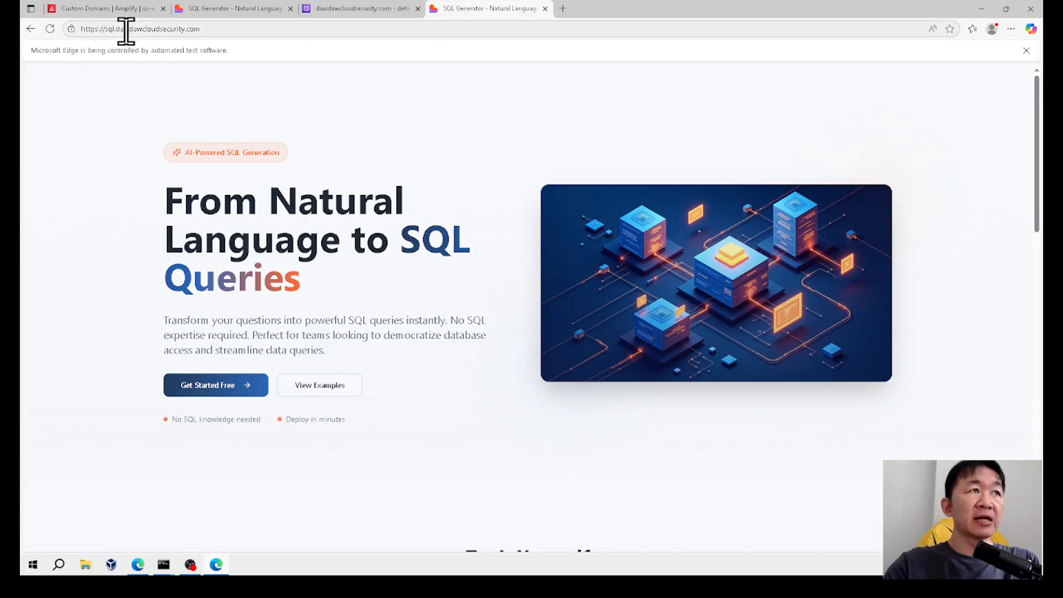
pyautogui.scroll(-4, 769, 241)
pyautogui.scroll(-2, 769, 240)
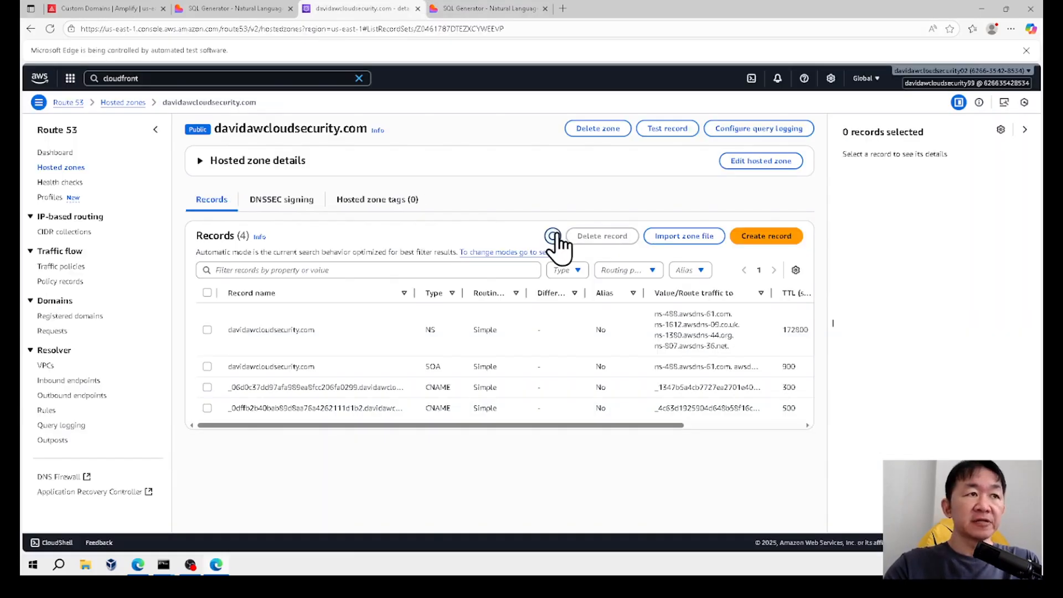
# Refresh the hosted zone's records in Route 53 and examine the sql CNAME record and its routing target
pyautogui.click(553, 236)
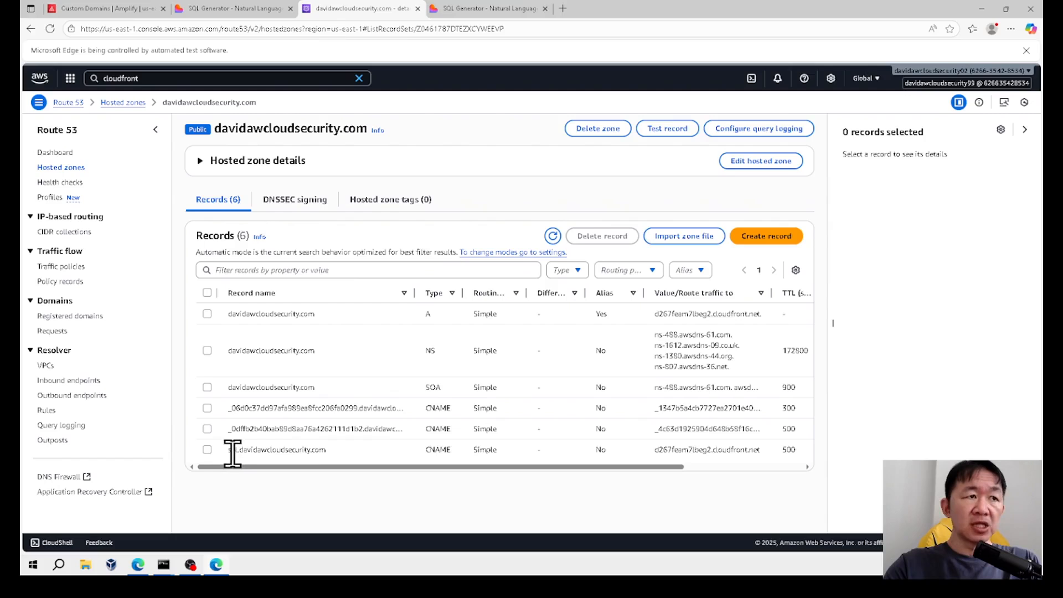
pyautogui.moveTo(285, 465); pyautogui.dragTo(388, 465)
pyautogui.moveTo(637, 299); pyautogui.dragTo(711, 299)
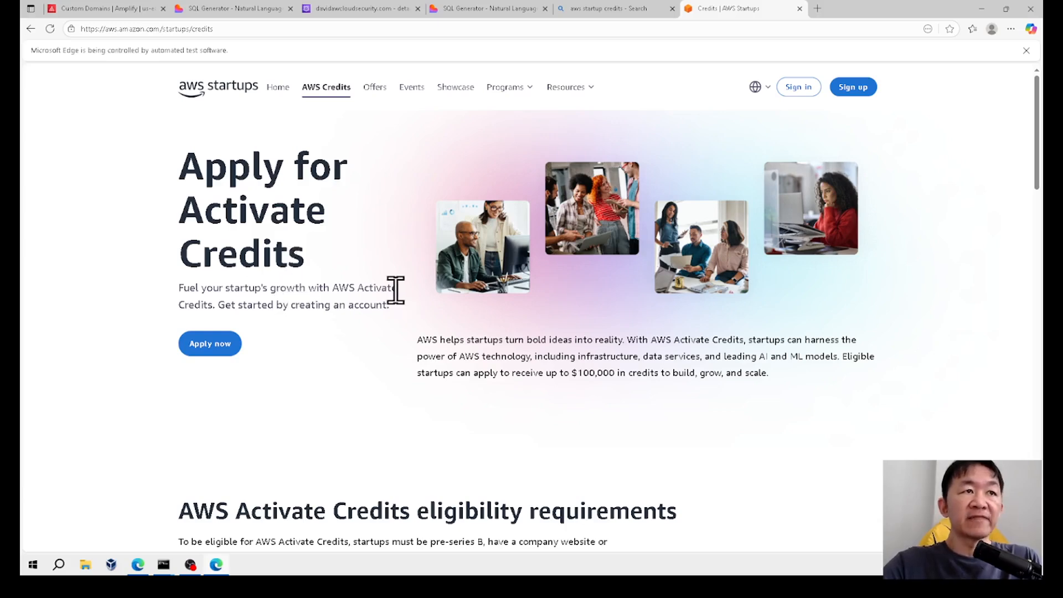
# Read the AWS Activate Credits eligibility requirements for the Activate Founders and Activate Portfolio packages
pyautogui.scroll(-5, 423, 303)
pyautogui.scroll(-4, 688, 339)
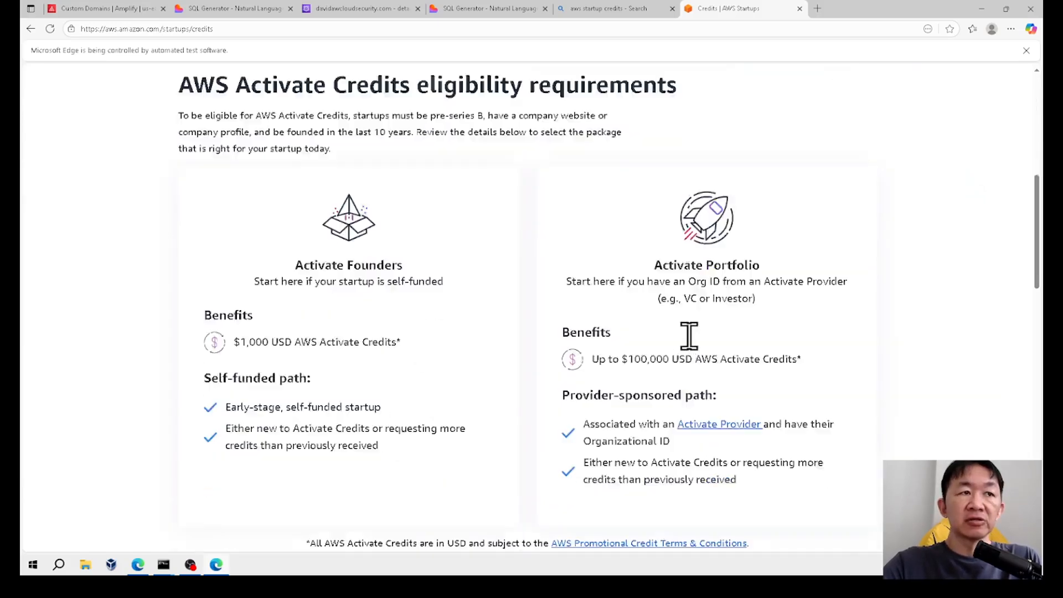
pyautogui.scroll(5, 688, 337)
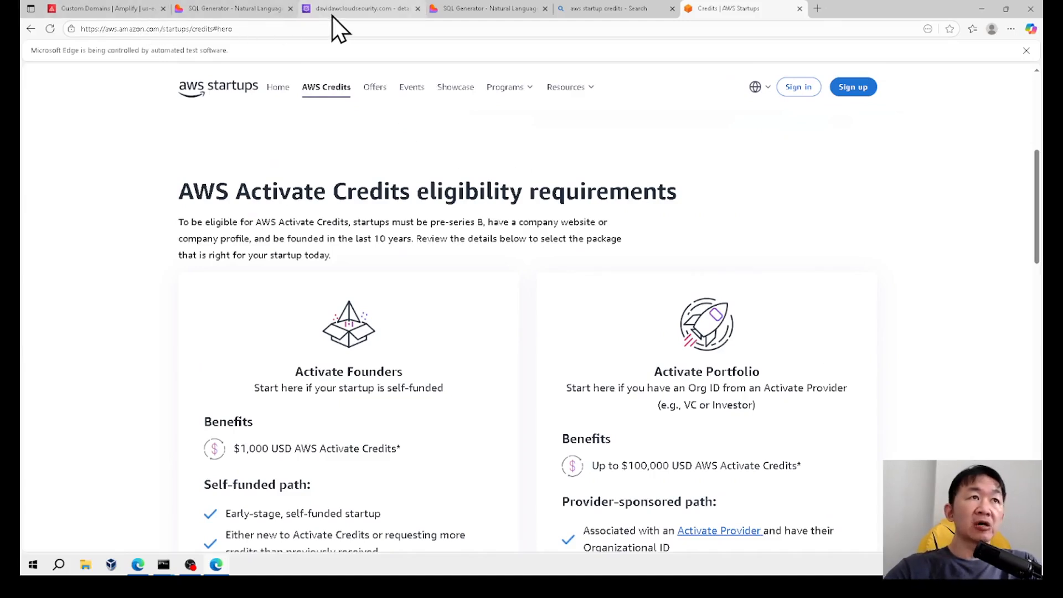
# Return to the Amplify console and reopen the learn-lovable-llm-sql app's overview from the list of all apps
pyautogui.click(106, 8)
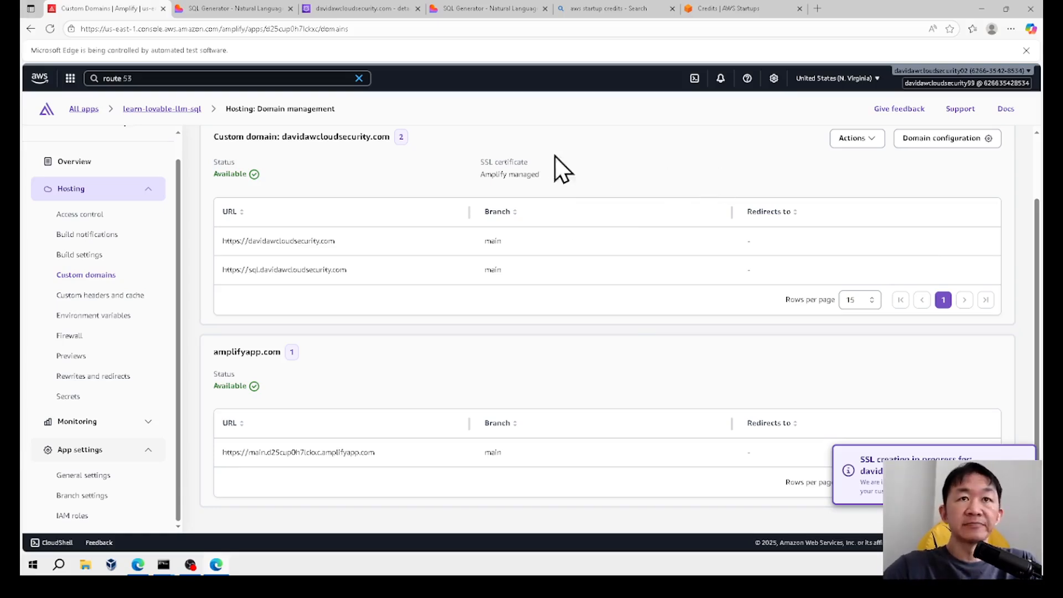
pyautogui.click(76, 163)
pyautogui.click(84, 110)
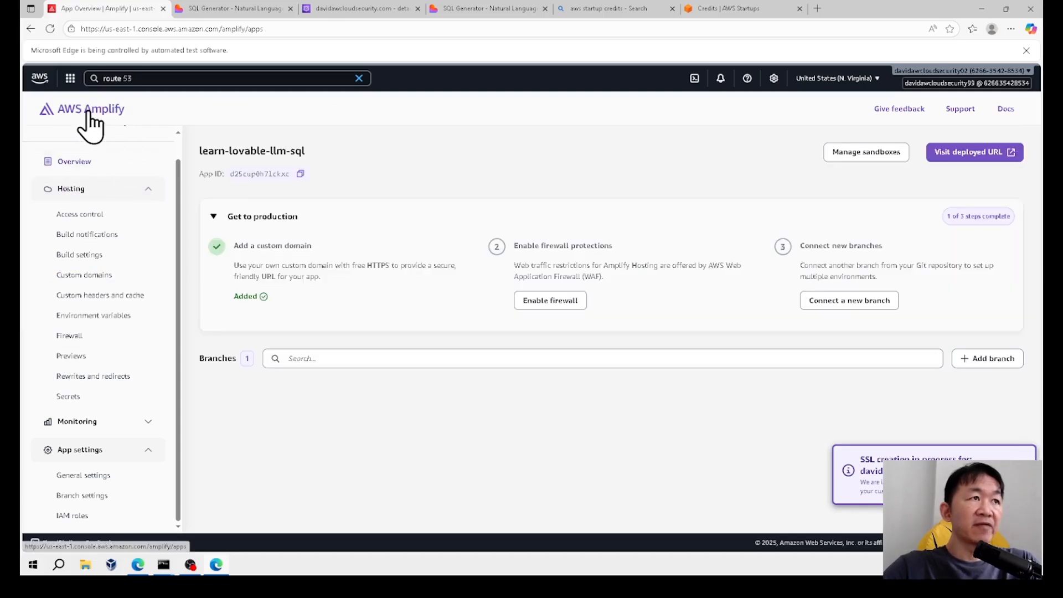
pyautogui.click(102, 183)
# Review the app's monitoring alarms, hosting options and branch settings, and return to its overview
pyautogui.click(108, 242)
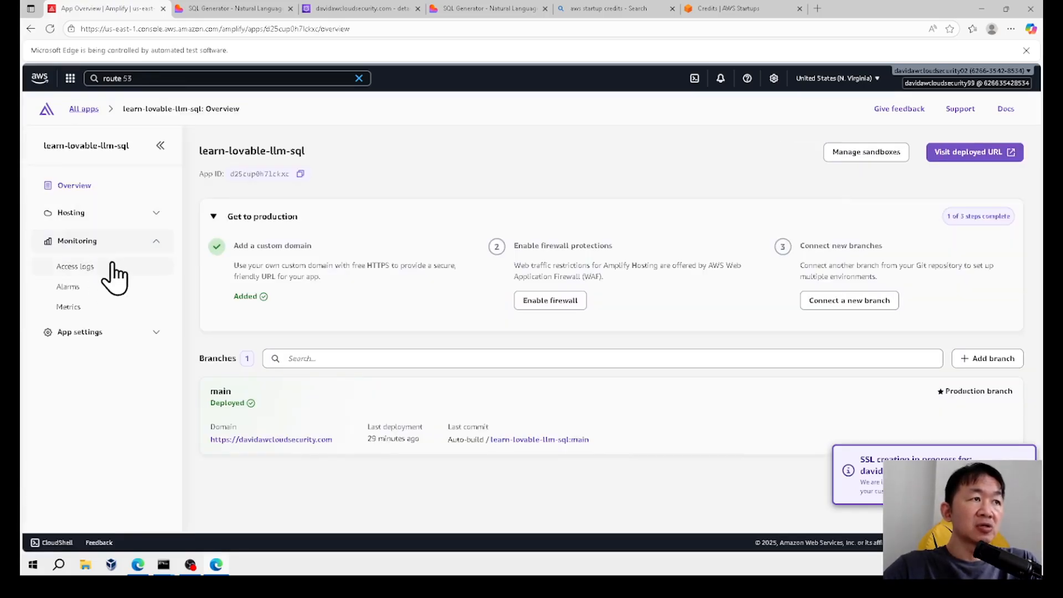
pyautogui.click(101, 287)
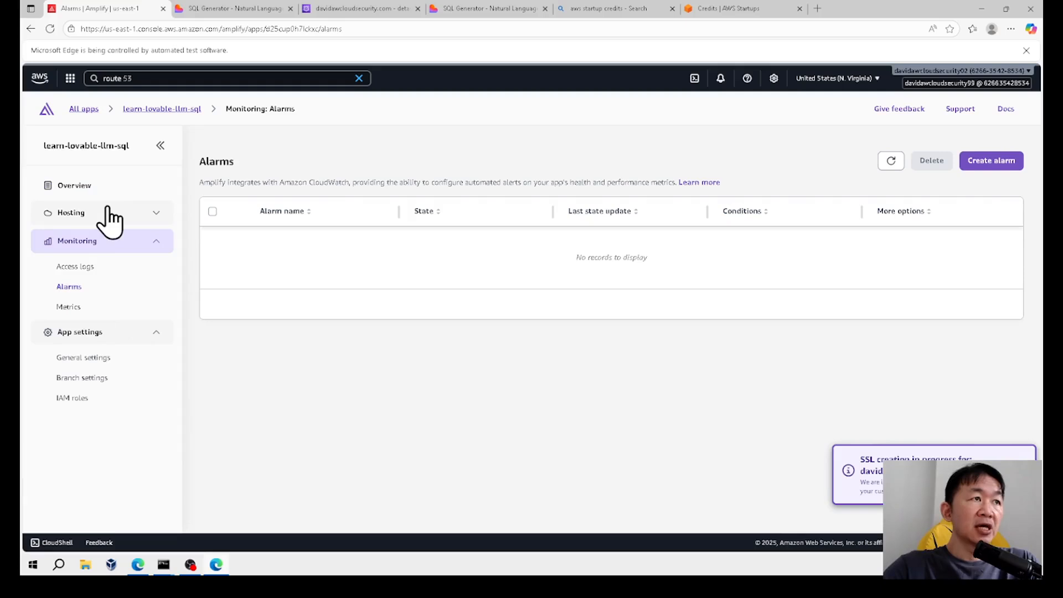
pyautogui.click(105, 214)
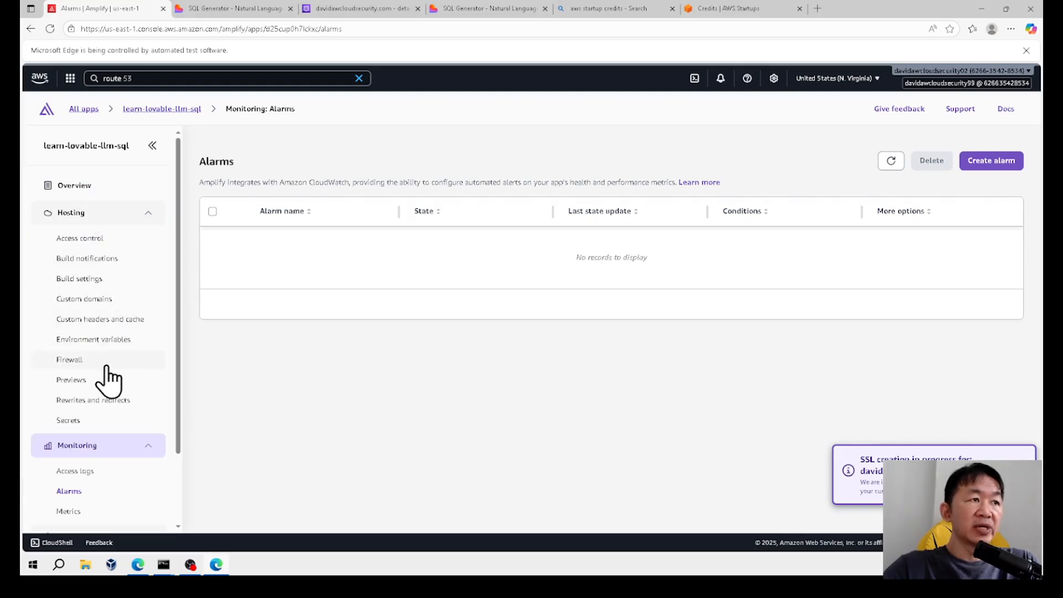
pyautogui.scroll(-2, 123, 432)
pyautogui.click(80, 493)
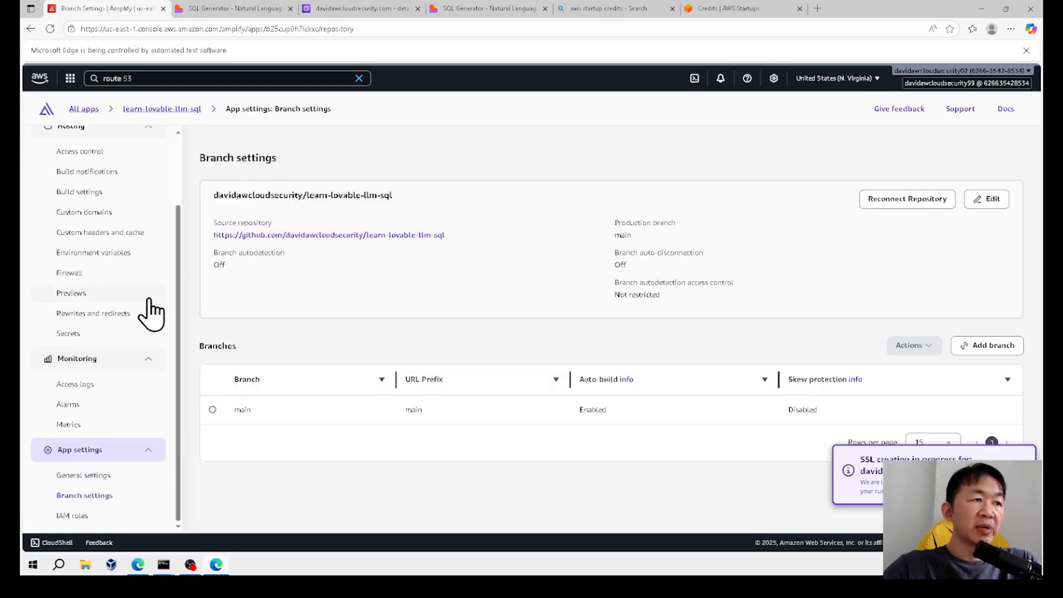
pyautogui.click(126, 186)
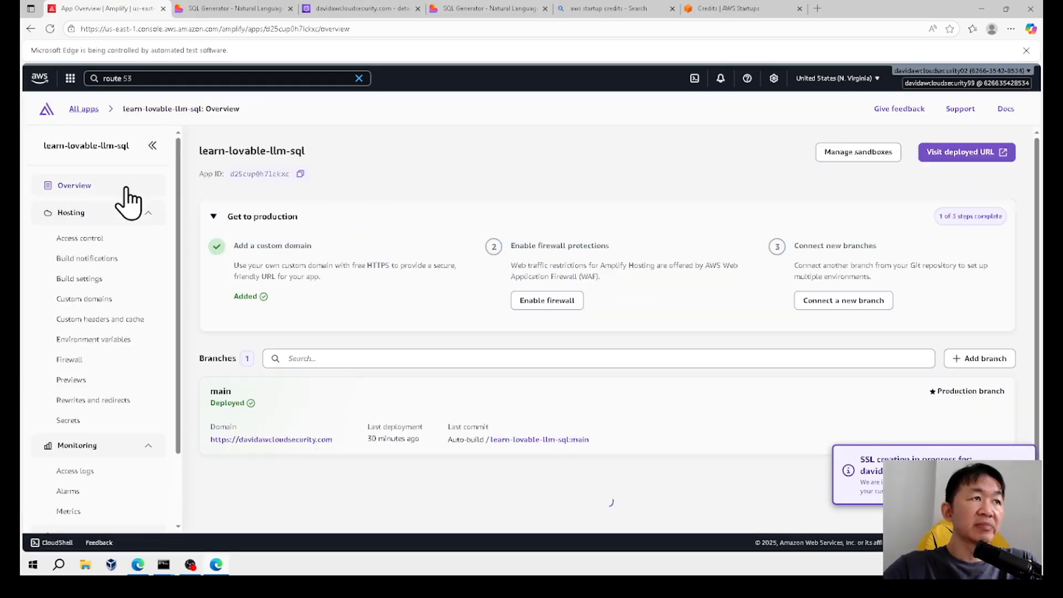
# Open the main branch and review its setup guides for authentication, data, AI, storage and functions
pyautogui.click(221, 390)
pyautogui.click(102, 213)
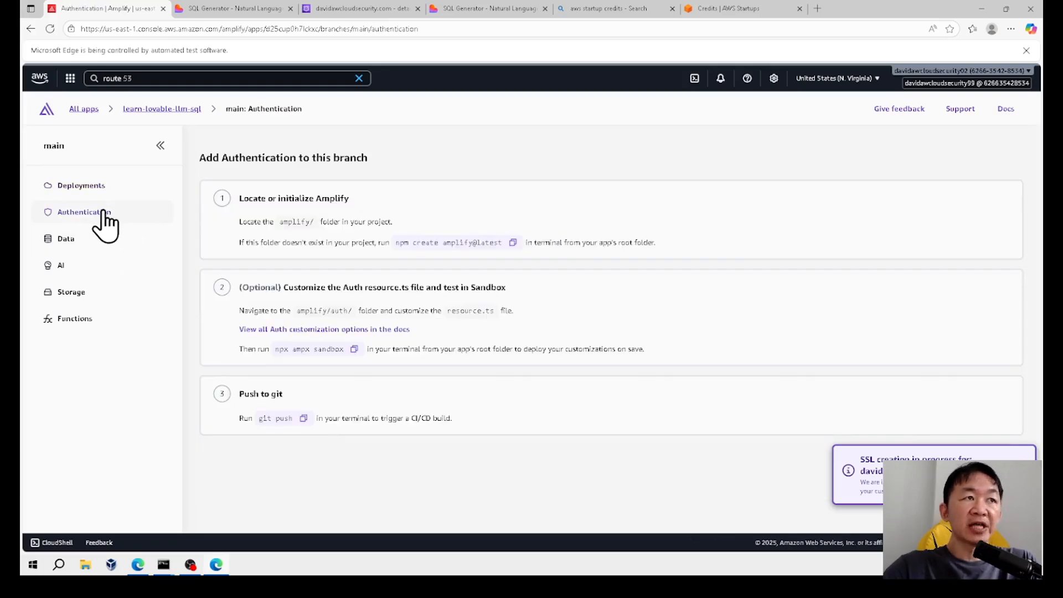
pyautogui.click(99, 238)
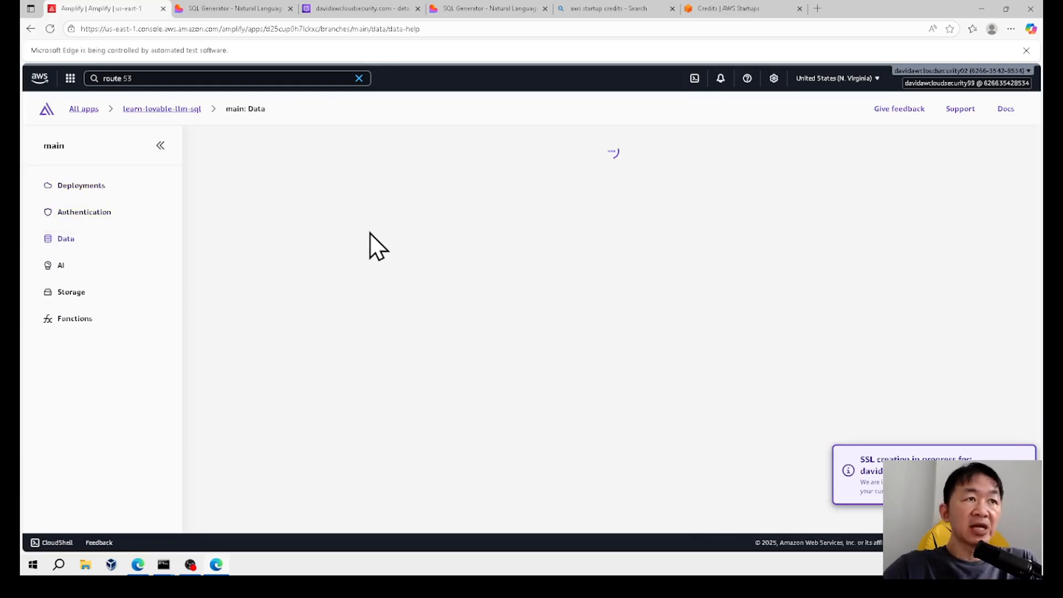
pyautogui.click(97, 267)
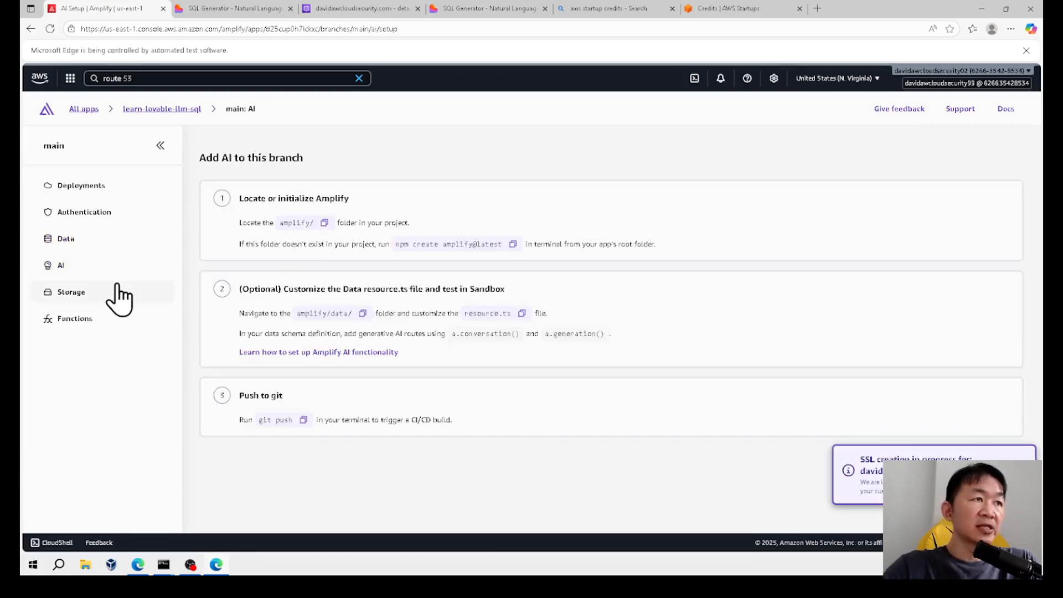
pyautogui.click(117, 285)
pyautogui.click(90, 322)
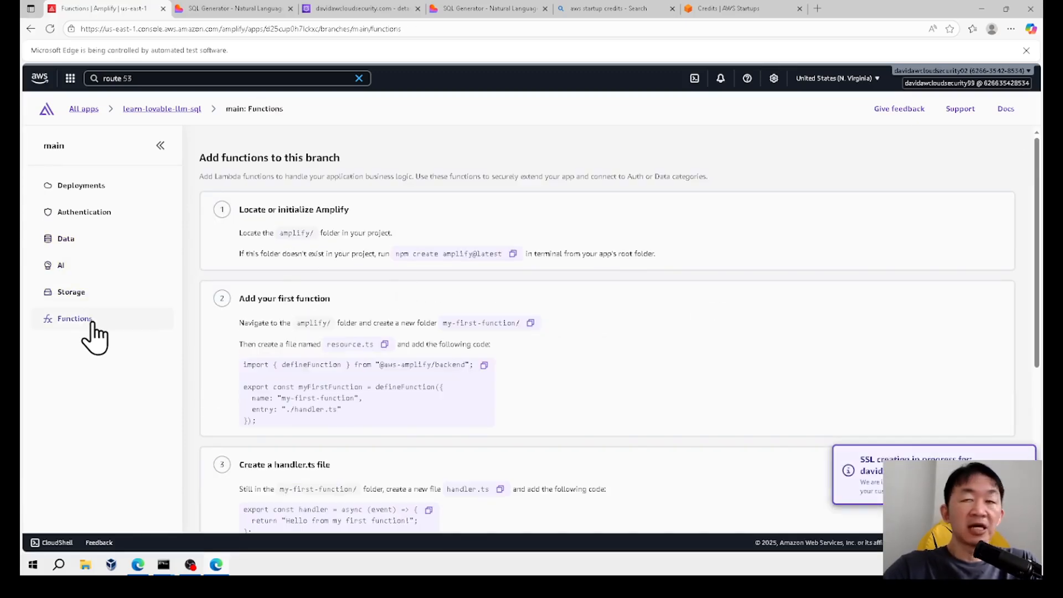
pyautogui.scroll(-2, 686, 285)
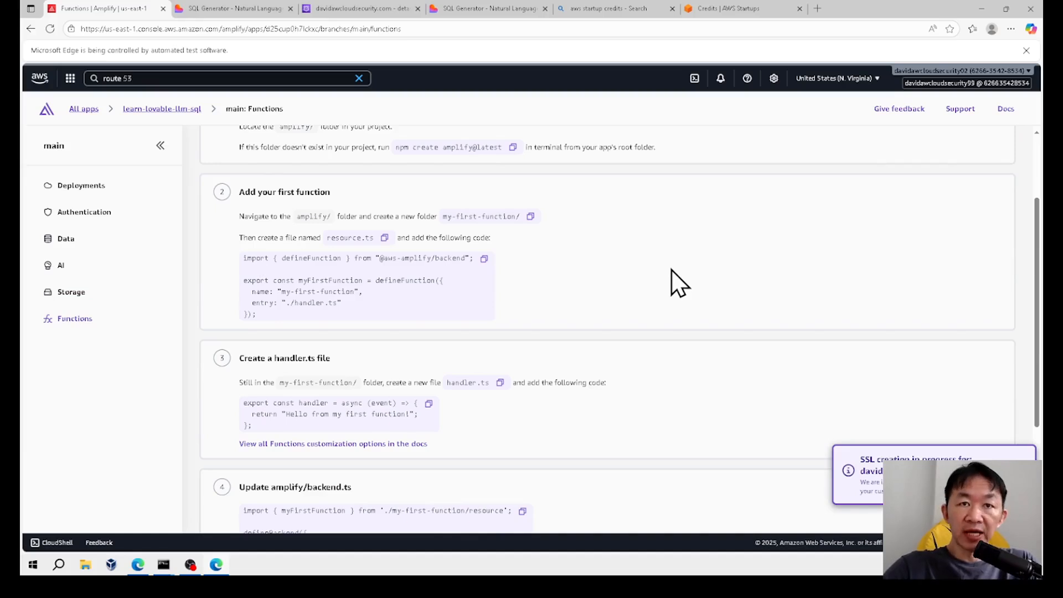